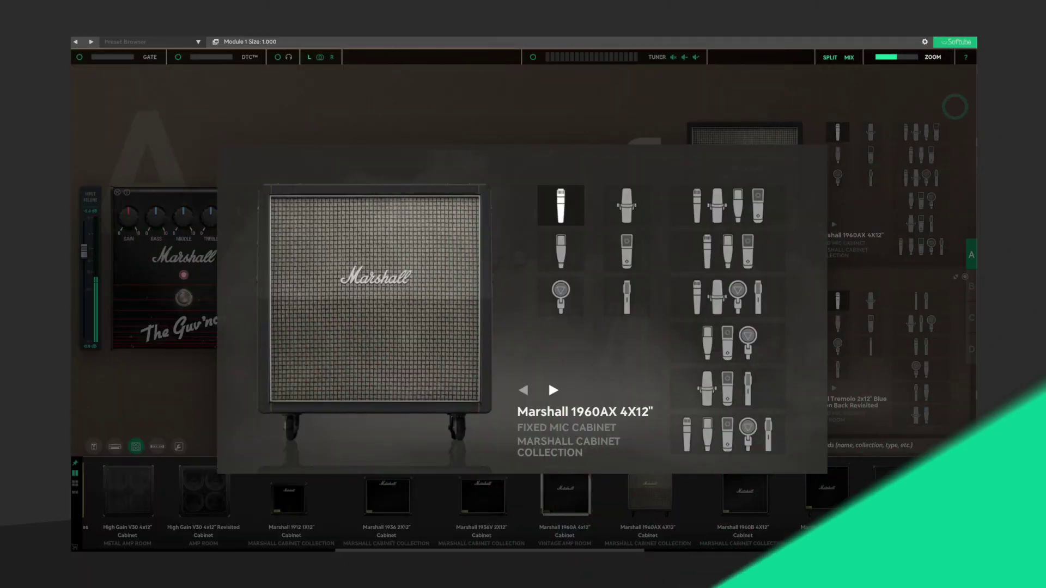
# Step: Switch the cabinet to the Marshall 1912 1x12 and close the chooser
pyautogui.click(549, 380)
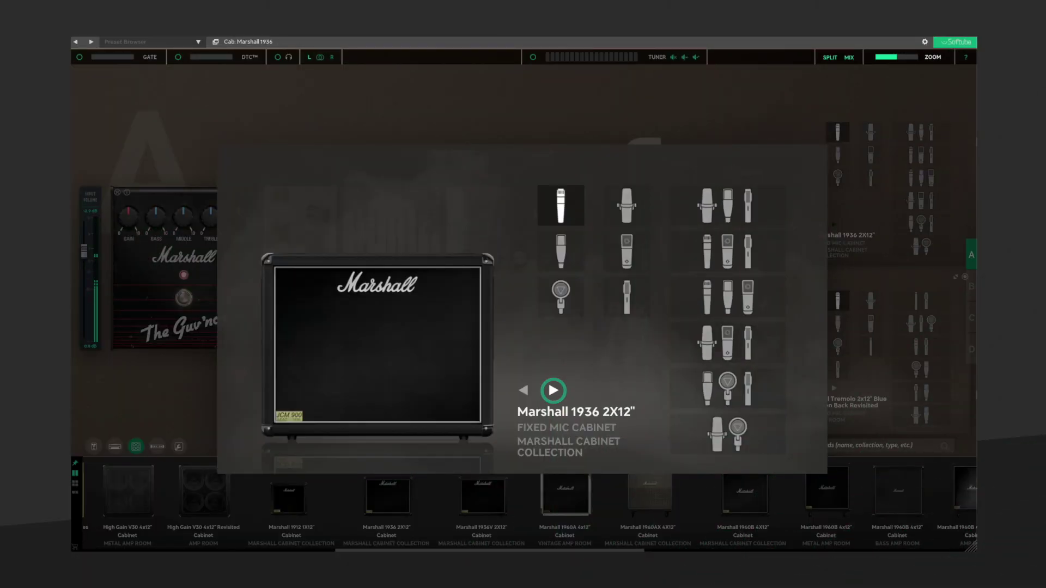
pyautogui.click(549, 381)
pyautogui.click(553, 390)
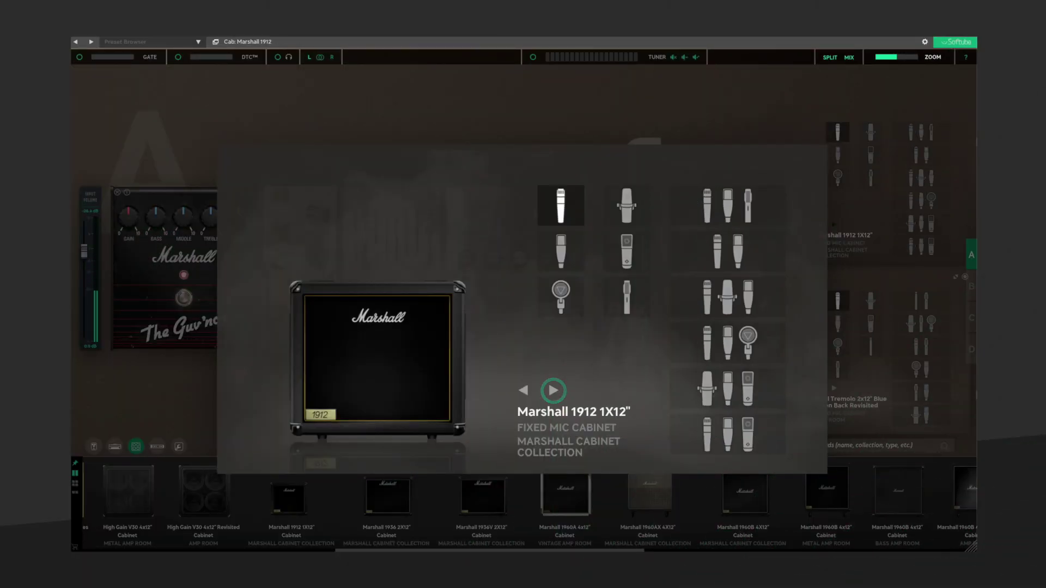
pyautogui.click(730, 248)
pyautogui.click(646, 112)
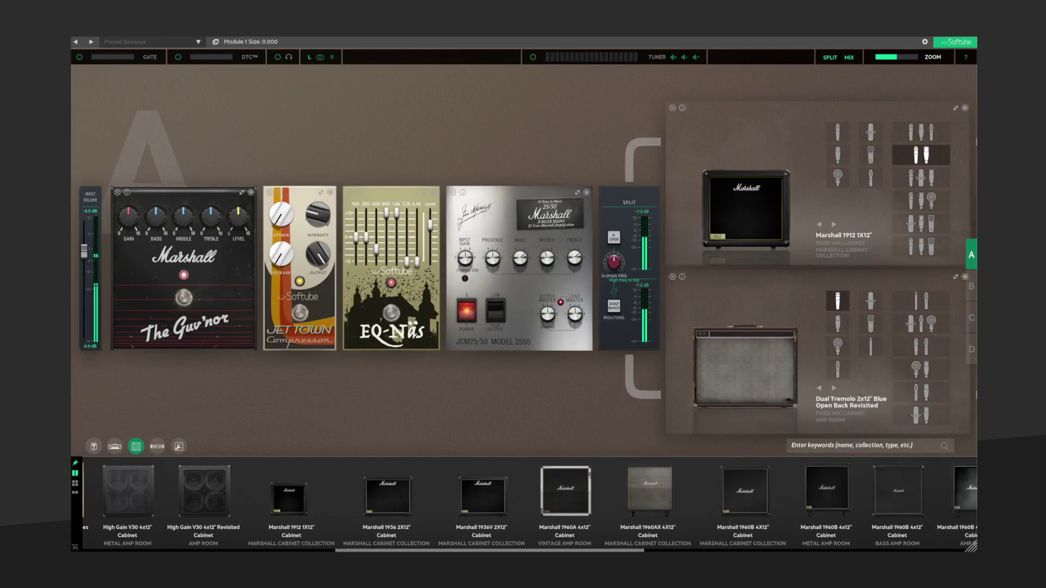
# Step: Add a JJB Chorus pedal between Jet Town and EQ-Näs and adjust its depth
pyautogui.click(94, 447)
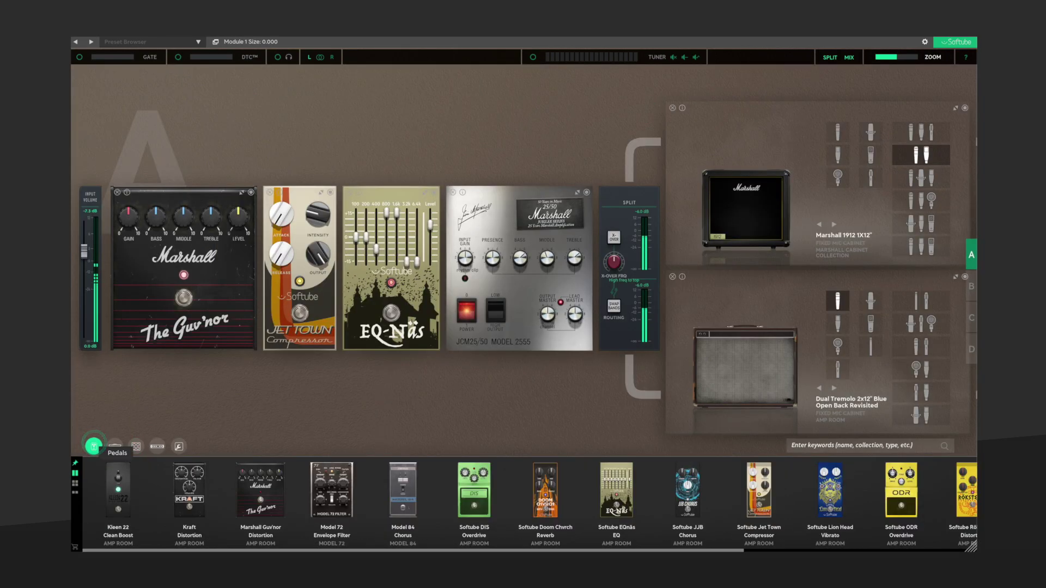
pyautogui.moveTo(687, 490); pyautogui.dragTo(344, 280)
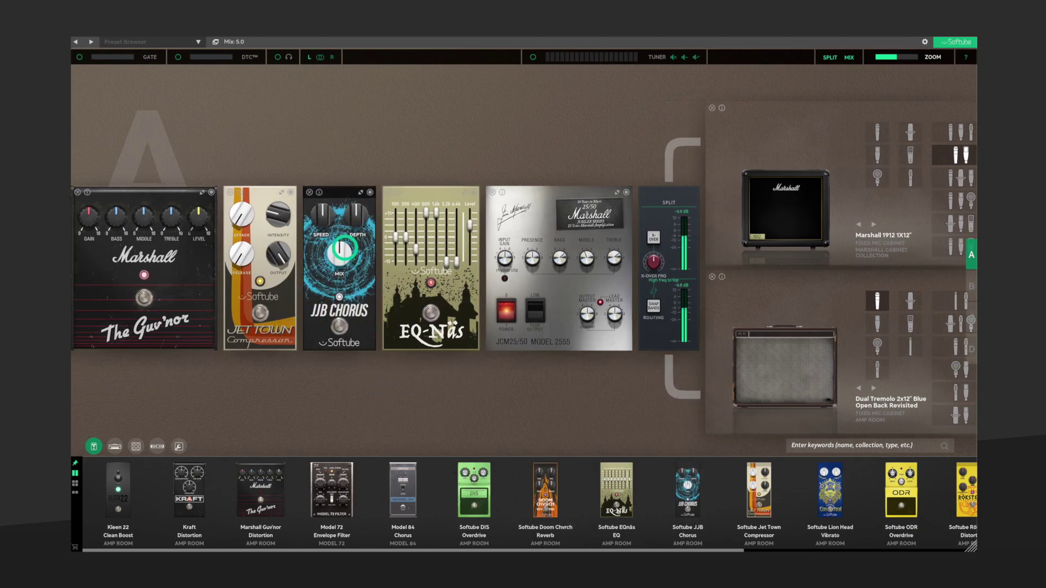
pyautogui.moveTo(354, 219); pyautogui.dragTo(324, 209)
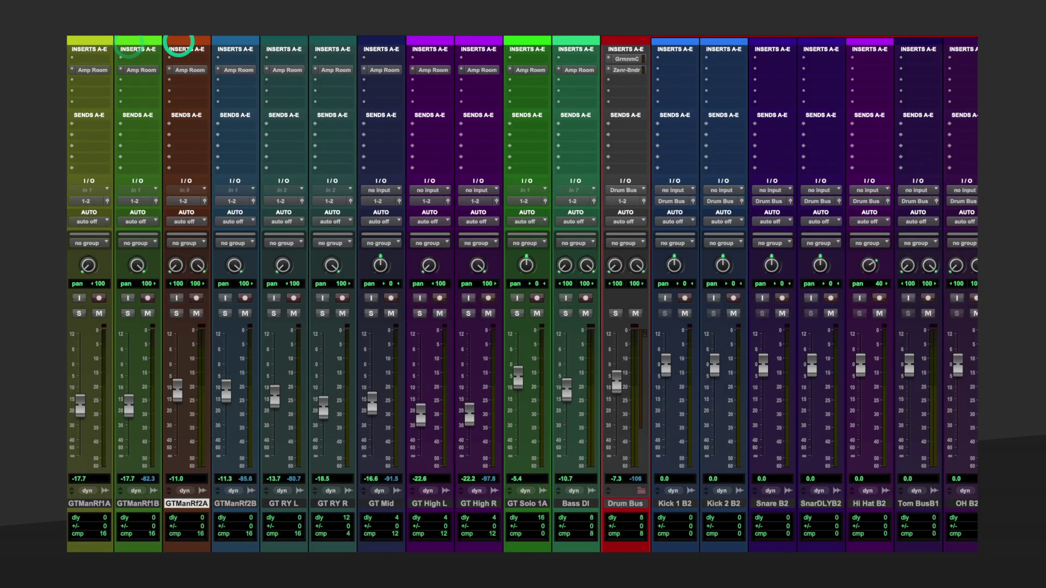
# Step: Select the GTManRf2B, GT RY L and GT RY R tracks, then open Amp Room on GTManRf1A
pyautogui.click(237, 43)
pyautogui.click(282, 43)
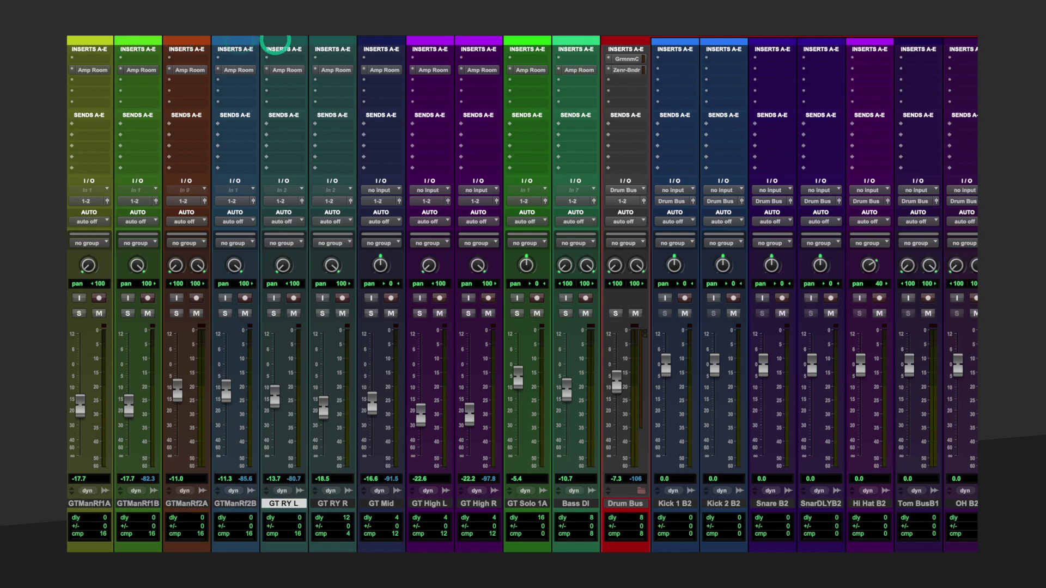
pyautogui.click(326, 43)
pyautogui.click(89, 70)
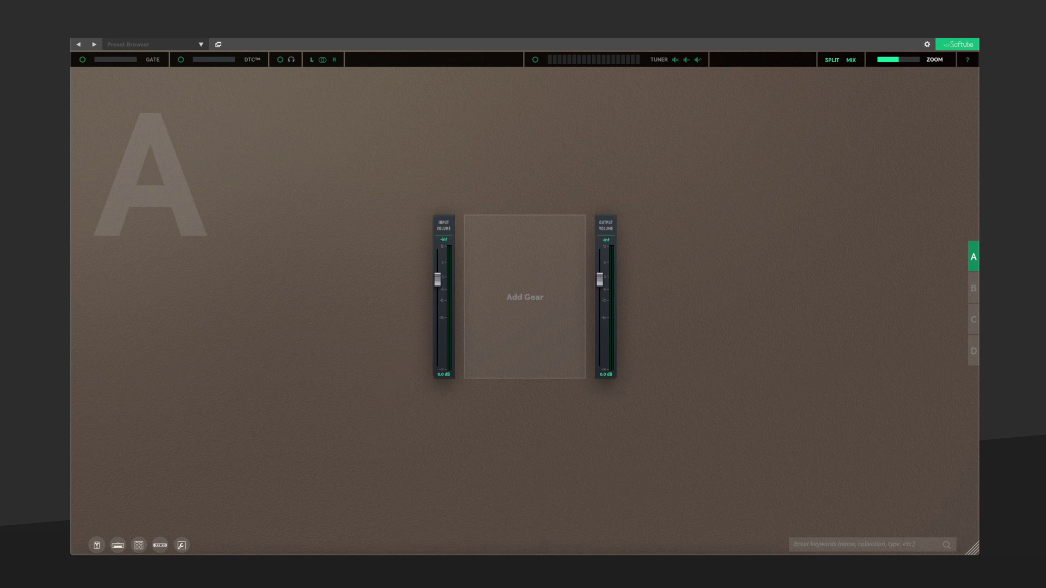
# Step: List the amplifier models and try the double-row, compact and single-row browser layouts
pyautogui.click(120, 448)
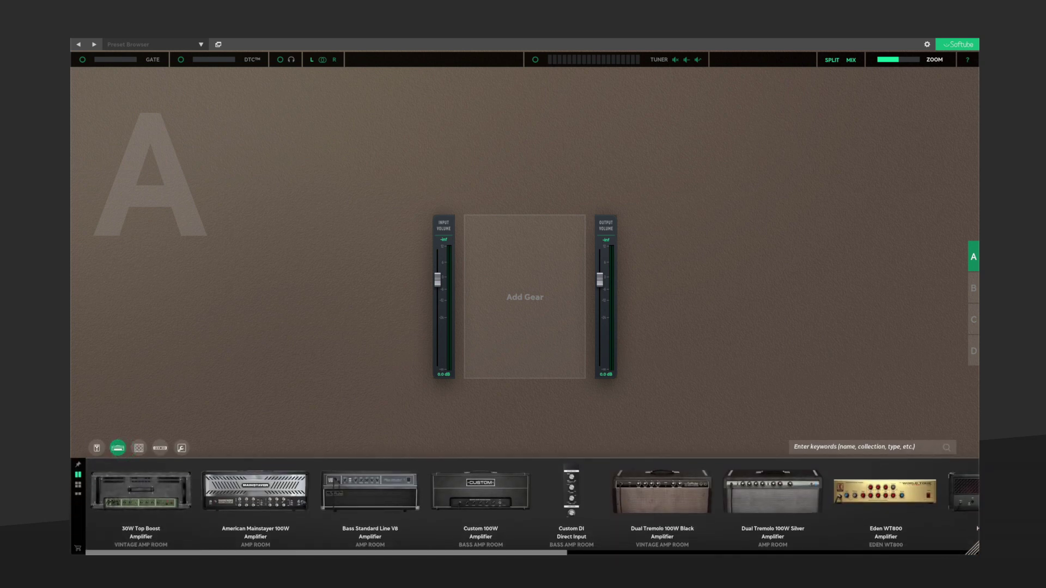
pyautogui.click(78, 465)
pyautogui.click(79, 474)
pyautogui.click(78, 485)
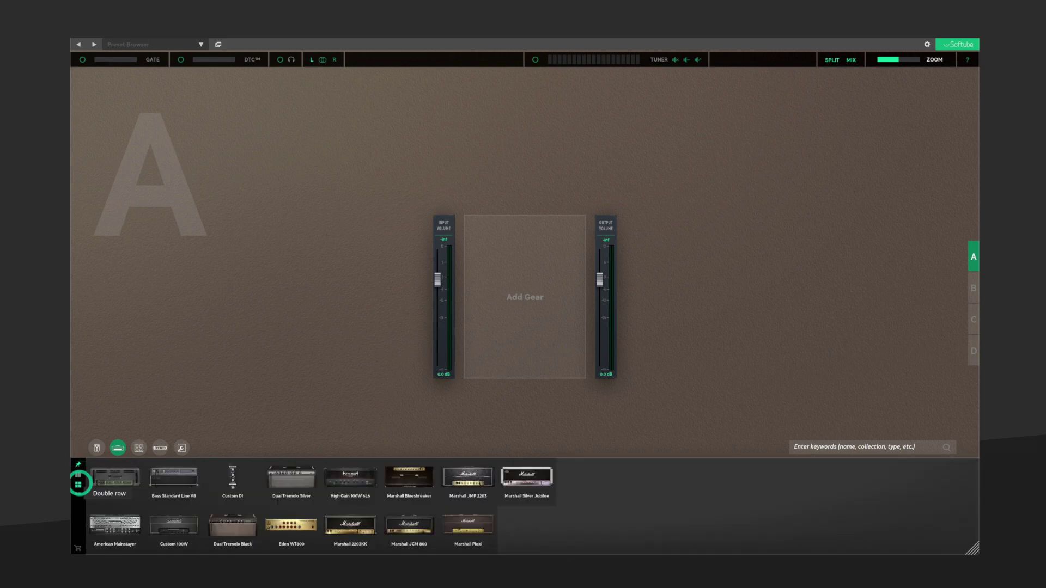
pyautogui.click(79, 495)
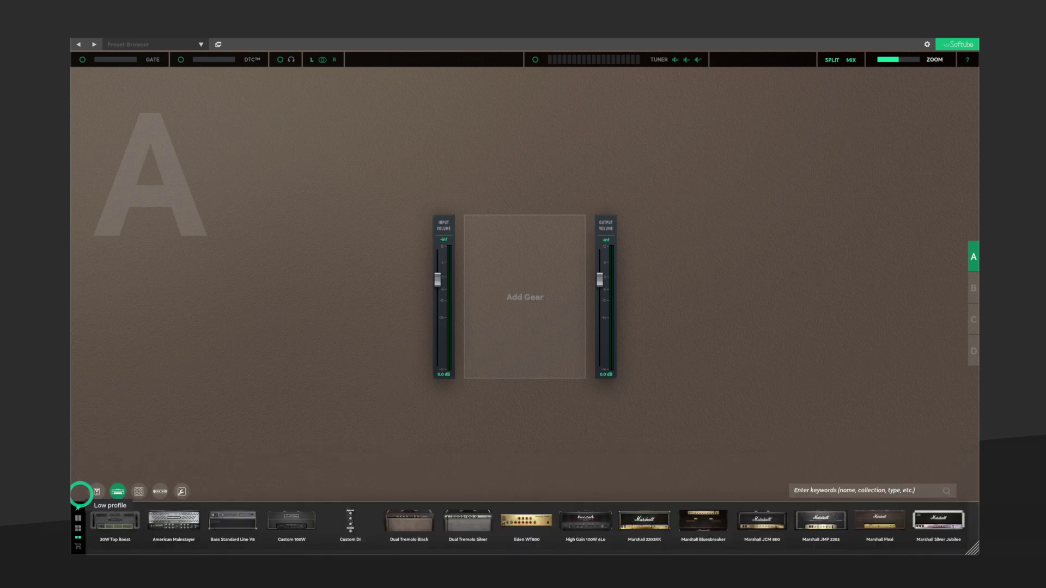
pyautogui.click(78, 517)
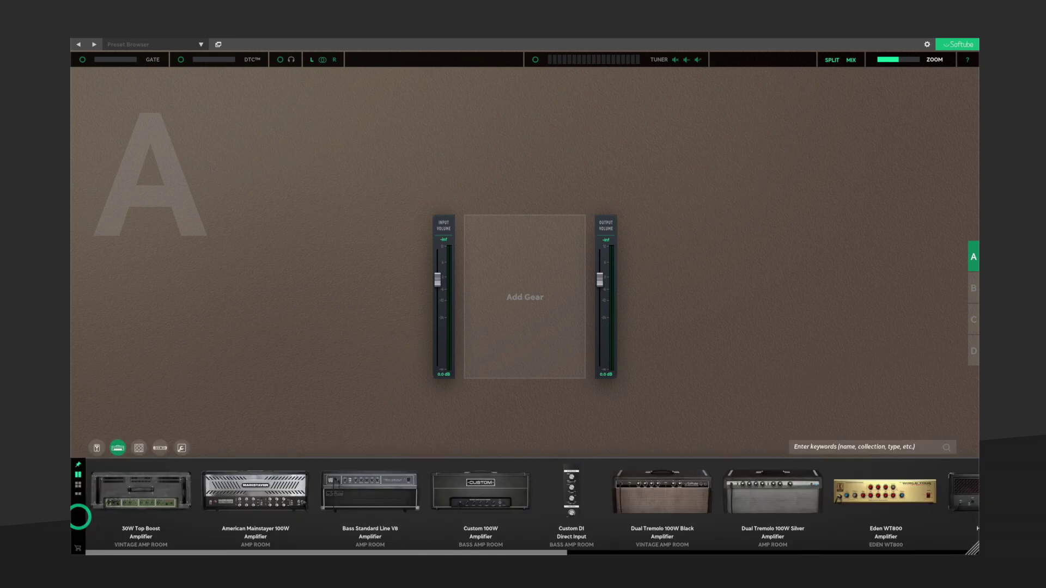
pyautogui.scroll(-3, 368, 499)
pyautogui.scroll(-5, 368, 499)
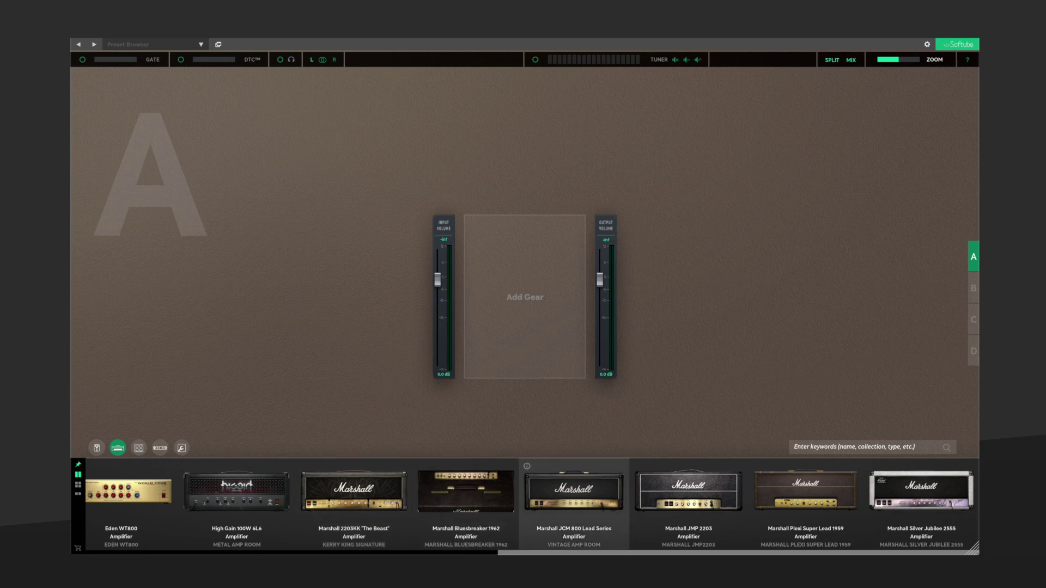
# Step: Read the JCM 800 Lead Series description and drop the amp into the empty slot
pyautogui.click(526, 465)
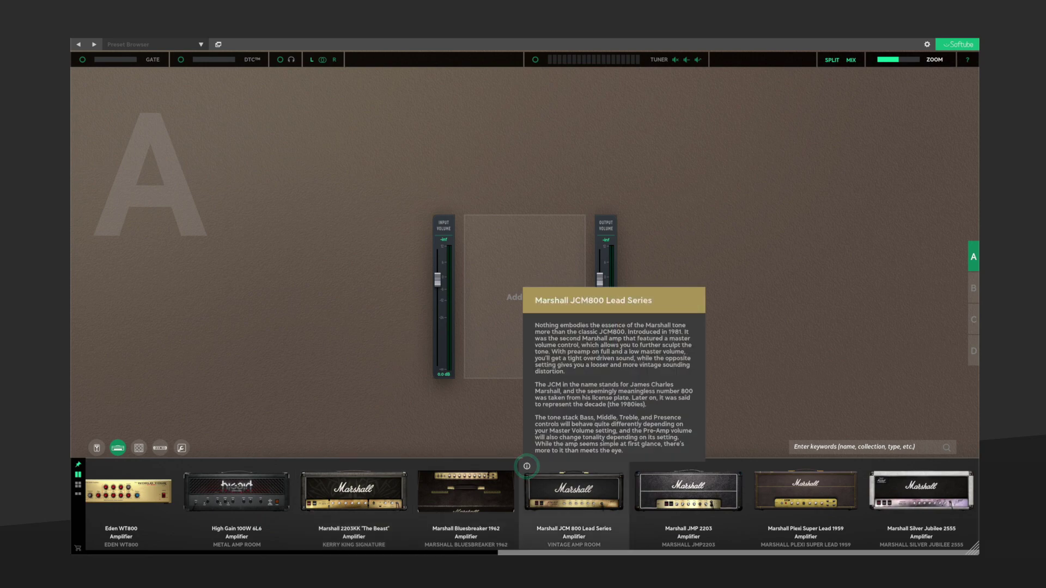
pyautogui.click(526, 466)
pyautogui.moveTo(556, 486); pyautogui.dragTo(525, 292)
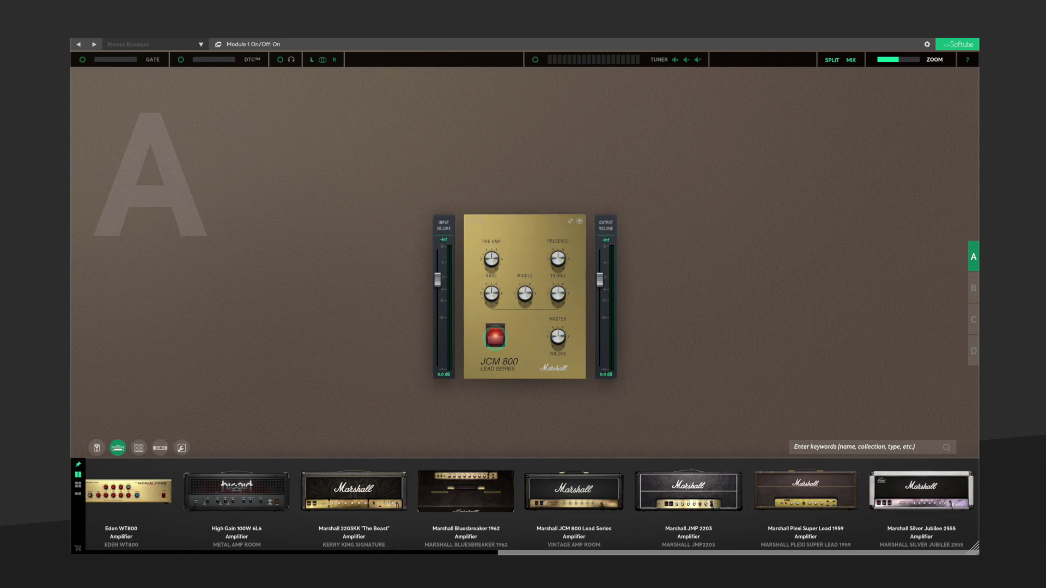
# Step: Switch the JCM 800 off and on, then view it full-size and shrink it back
pyautogui.click(579, 221)
pyautogui.click(580, 221)
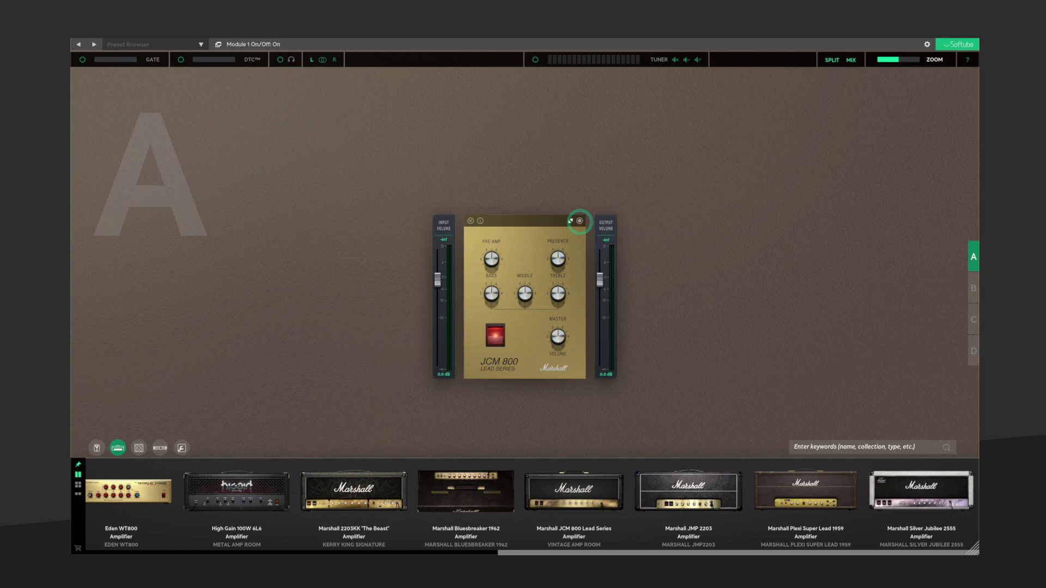
pyautogui.click(570, 220)
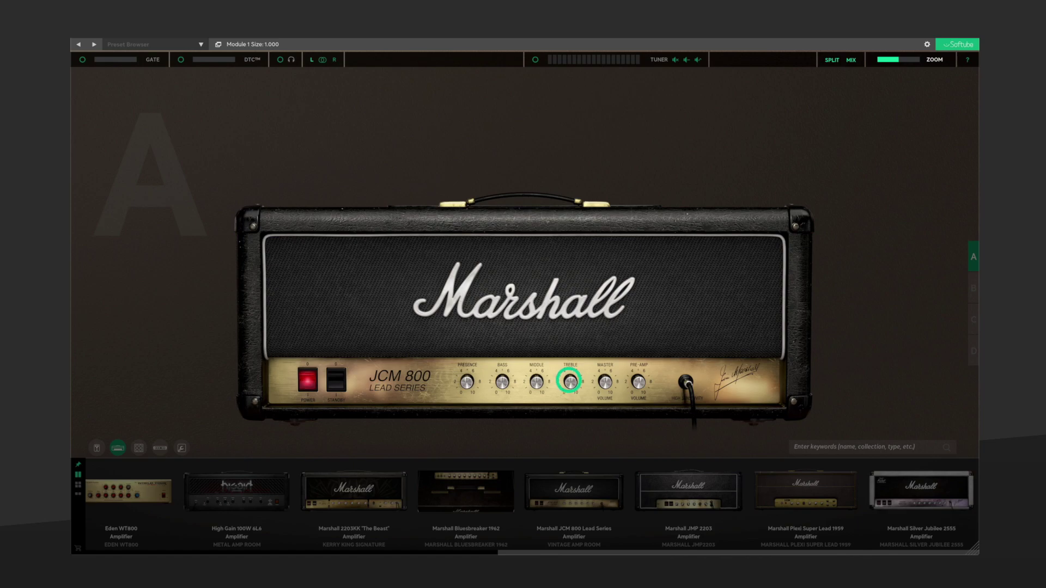
pyautogui.click(536, 381)
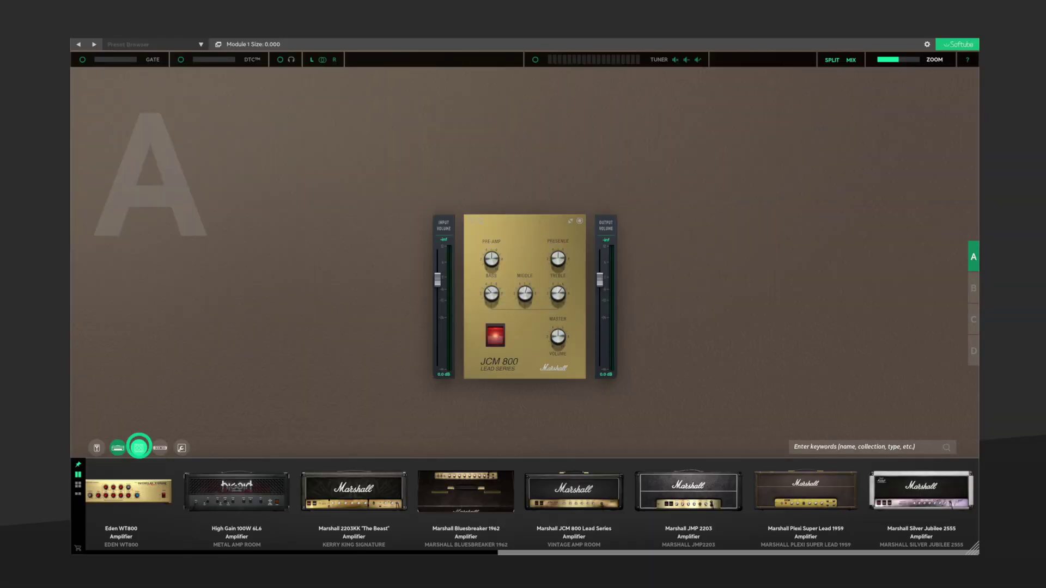
# Step: Load a Marshall 1960A 4x12 after the amp, move its mic farther, and add a slot before the amp
pyautogui.click(139, 448)
pyautogui.hscroll(5, 326, 499)
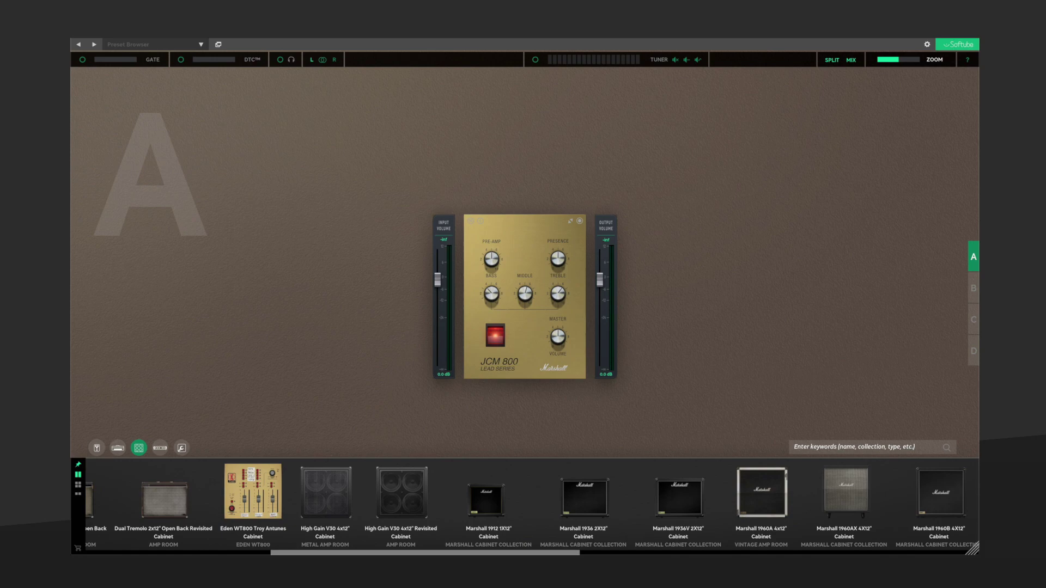
pyautogui.hscroll(3, 490, 499)
pyautogui.doubleClick(519, 492)
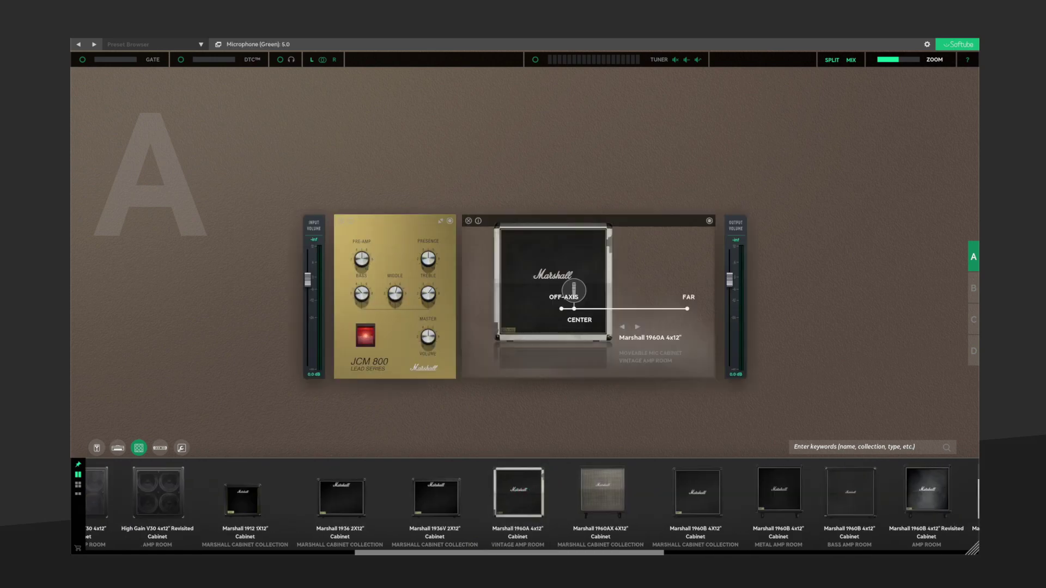
pyautogui.moveTo(574, 290)
pyautogui.mouseDown()
pyautogui.moveTo(627, 295)
pyautogui.moveTo(592, 292)
pyautogui.mouseUp()
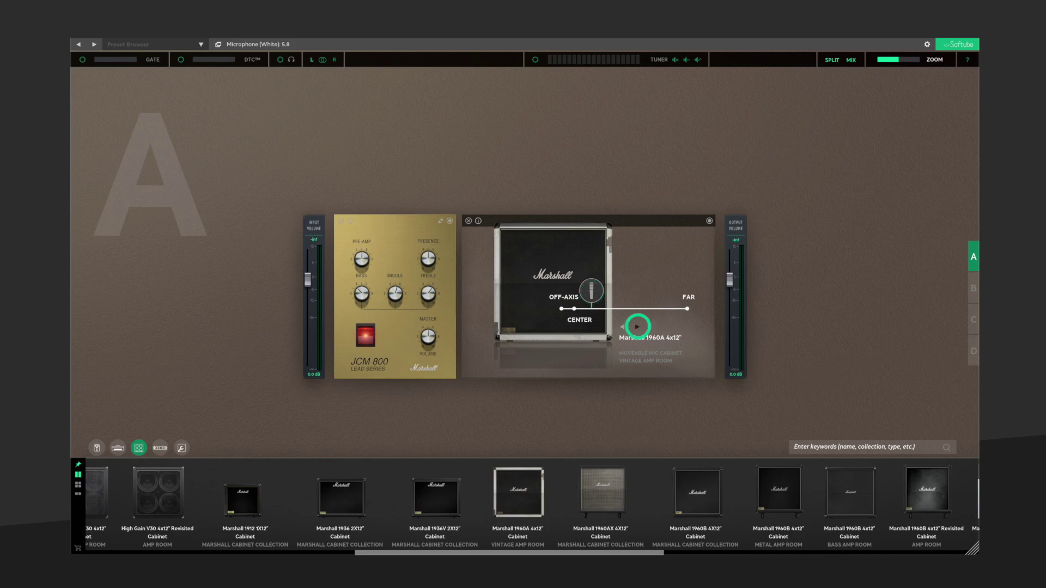
pyautogui.click(638, 327)
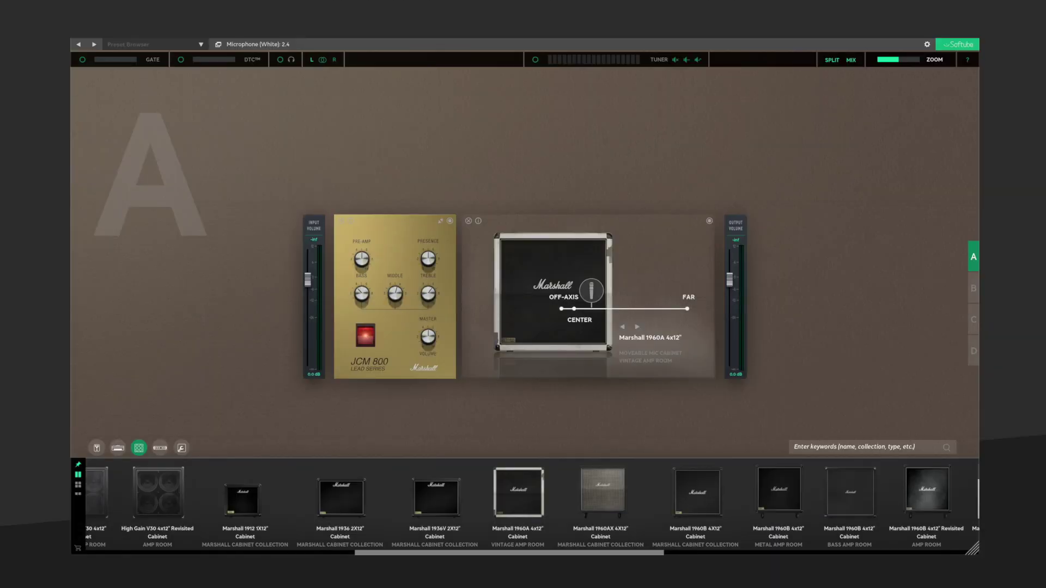
pyautogui.click(331, 271)
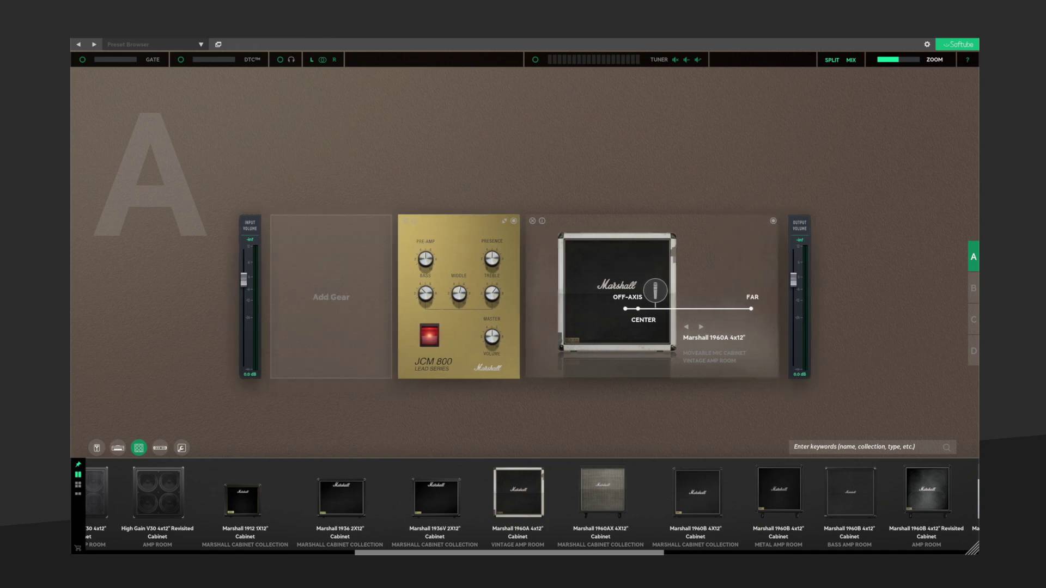
# Step: Load a Marshall Guv'nor before the amp, toggle it, set Treble 7.7, adjust Gain and Bass 2.7
pyautogui.click(97, 448)
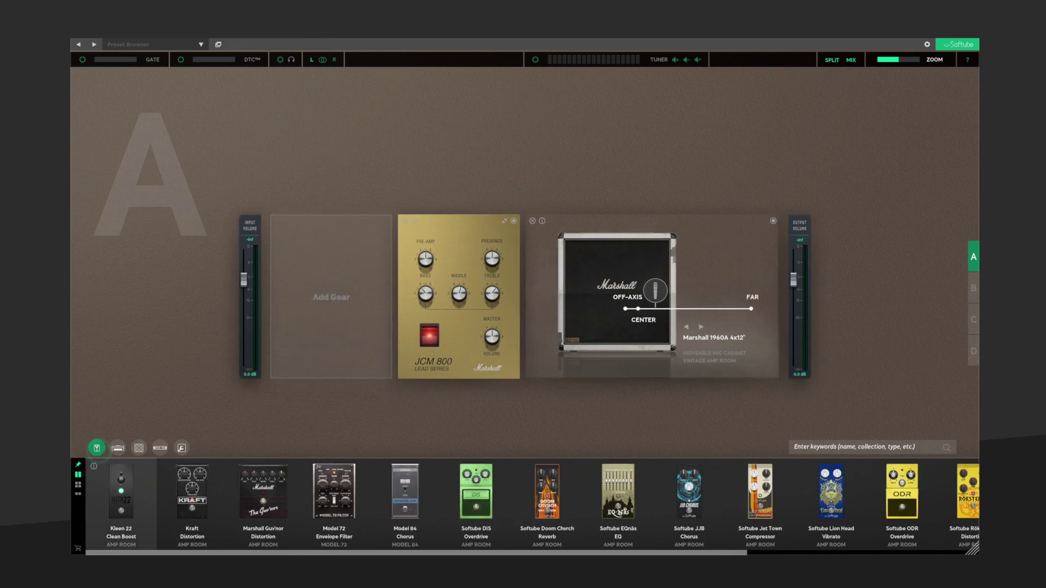
pyautogui.doubleClick(263, 491)
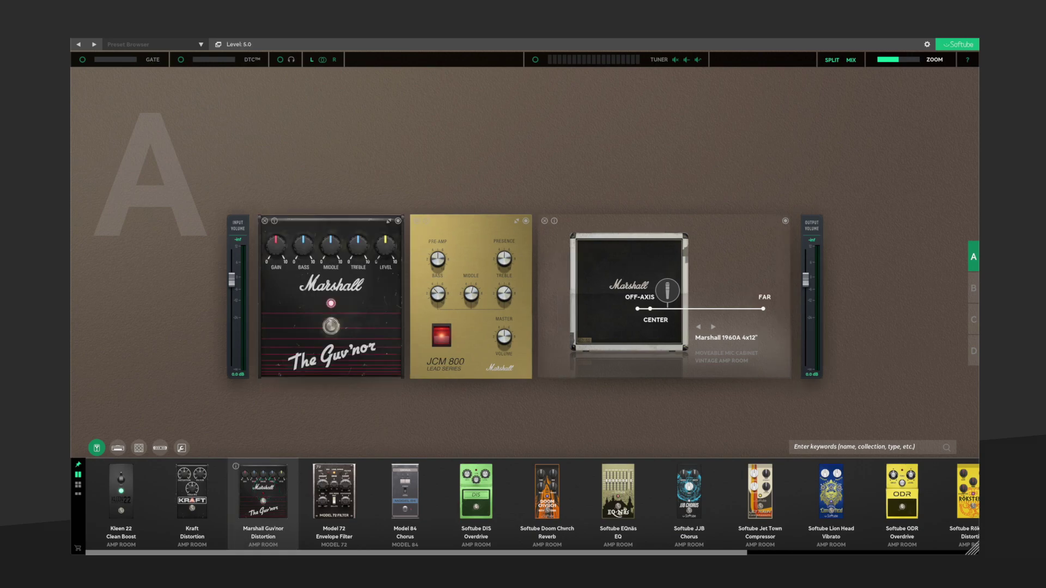
pyautogui.click(389, 221)
pyautogui.click(525, 370)
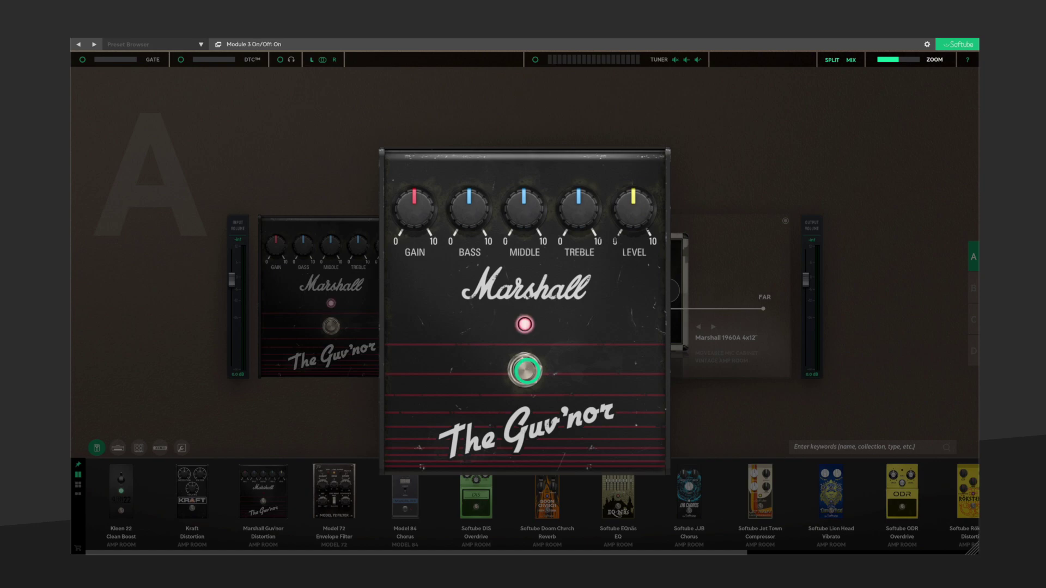
pyautogui.moveTo(579, 210); pyautogui.dragTo(580, 194)
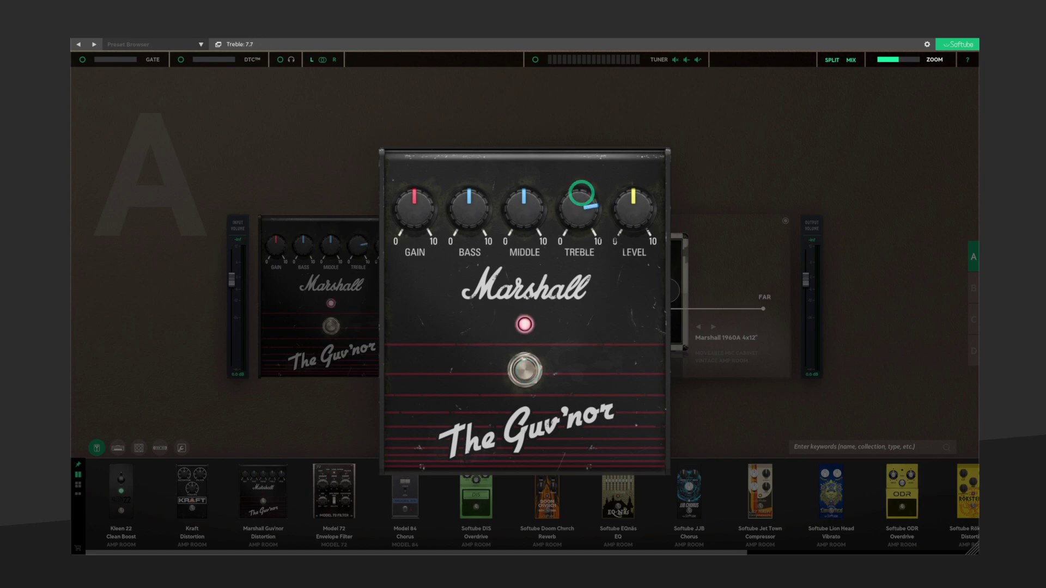
pyautogui.moveTo(417, 211)
pyautogui.mouseDown()
pyautogui.moveTo(418, 199)
pyautogui.moveTo(467, 227)
pyautogui.mouseUp()
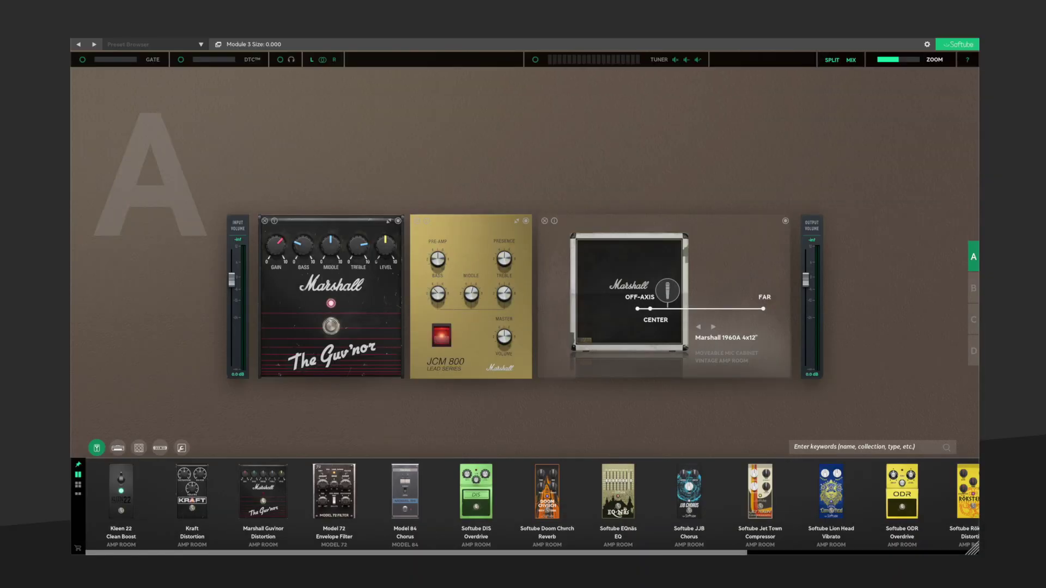
# Step: Swap the Guv'nor for the Kraft pedal from the module's context menu
pyautogui.rightClick(388, 319)
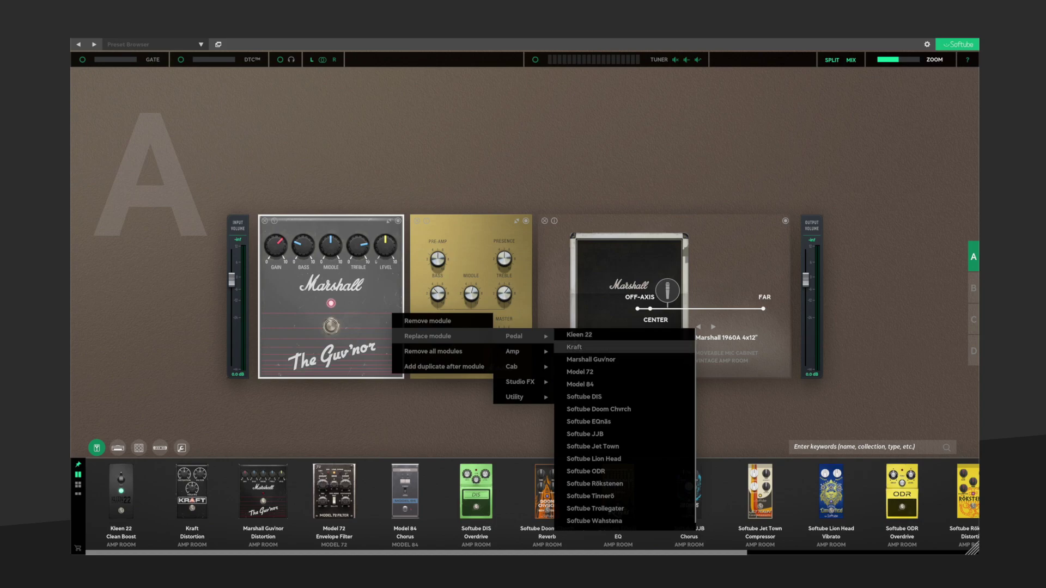
pyautogui.click(576, 347)
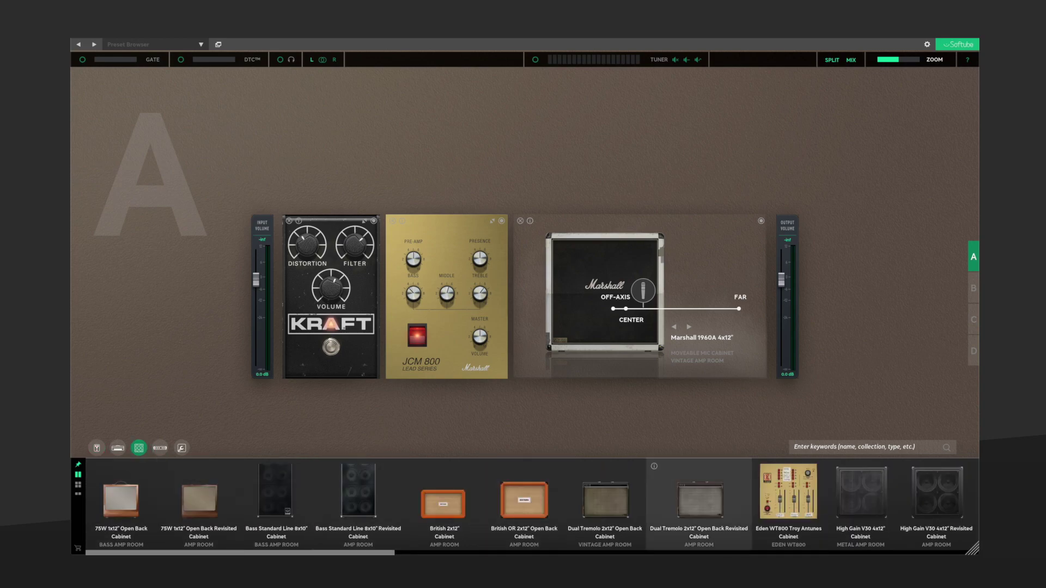
# Step: Add a second cabinet, try dynamic and condenser mics, and set it to Marshall 1960B 4x12" Revisited
pyautogui.doubleClick(701, 495)
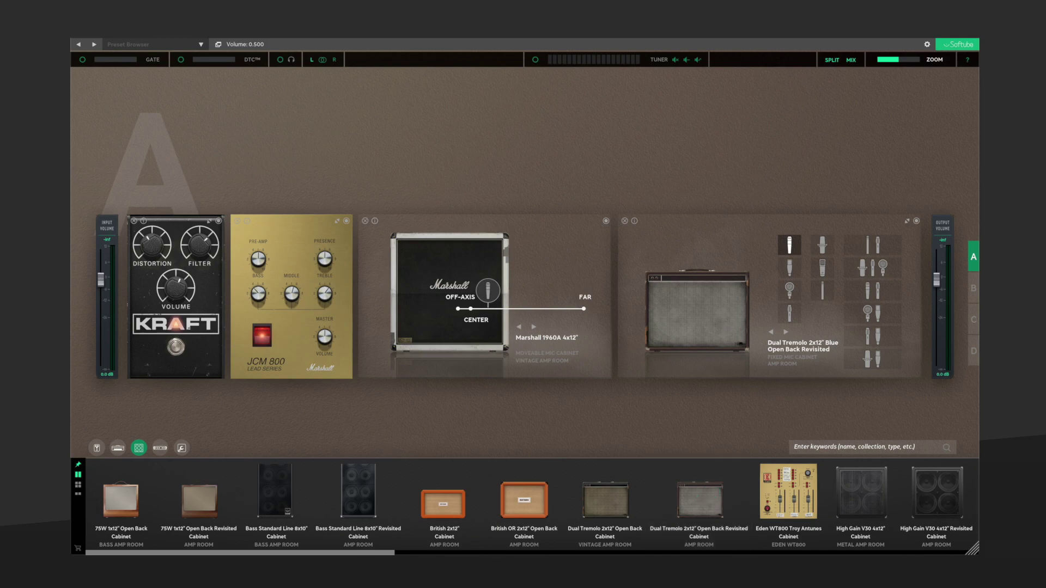
pyautogui.click(823, 245)
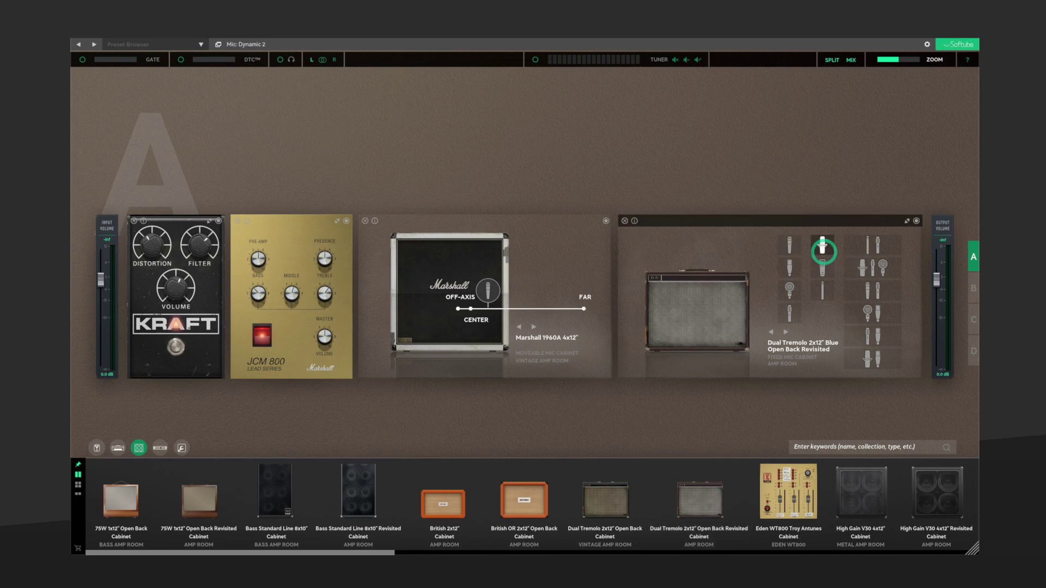
pyautogui.click(864, 265)
pyautogui.click(790, 286)
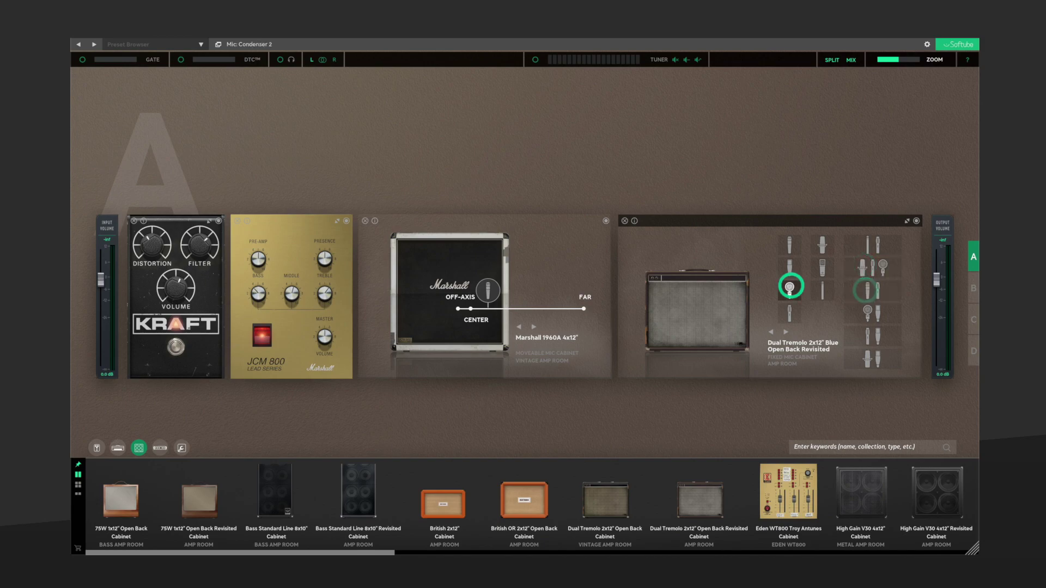
pyautogui.click(786, 333)
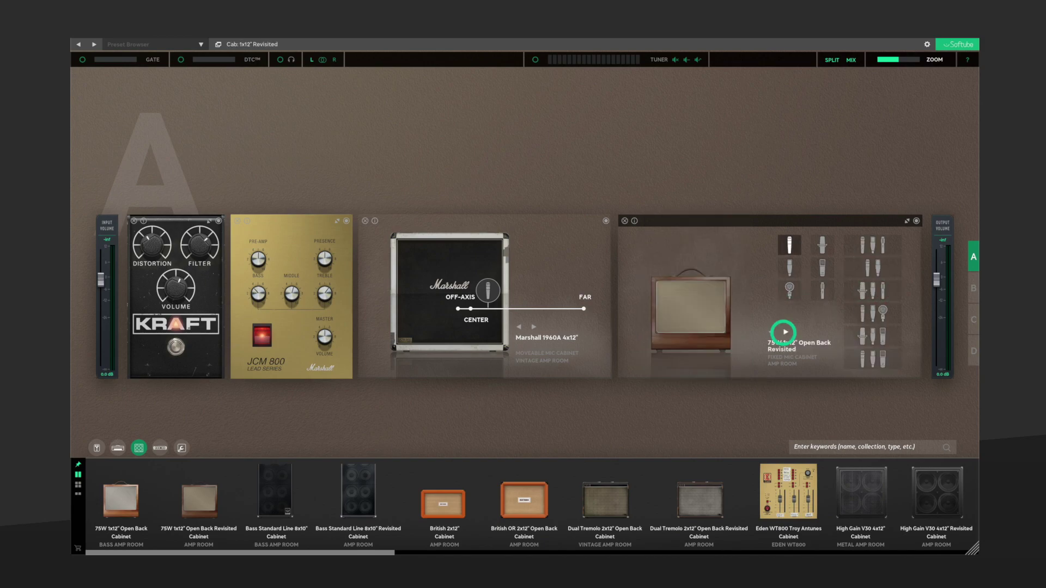
pyautogui.click(784, 332)
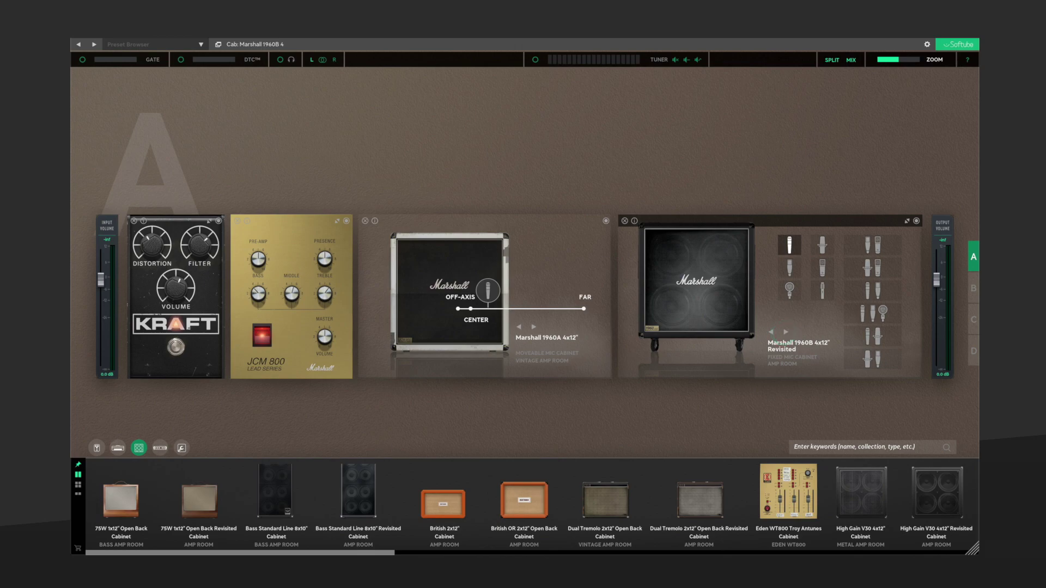
# Step: Place the 1960B parallel to the 1960A, set the crossover to 250 Hz, disable it, and toggle the top channel
pyautogui.moveTo(793, 223); pyautogui.dragTo(557, 364)
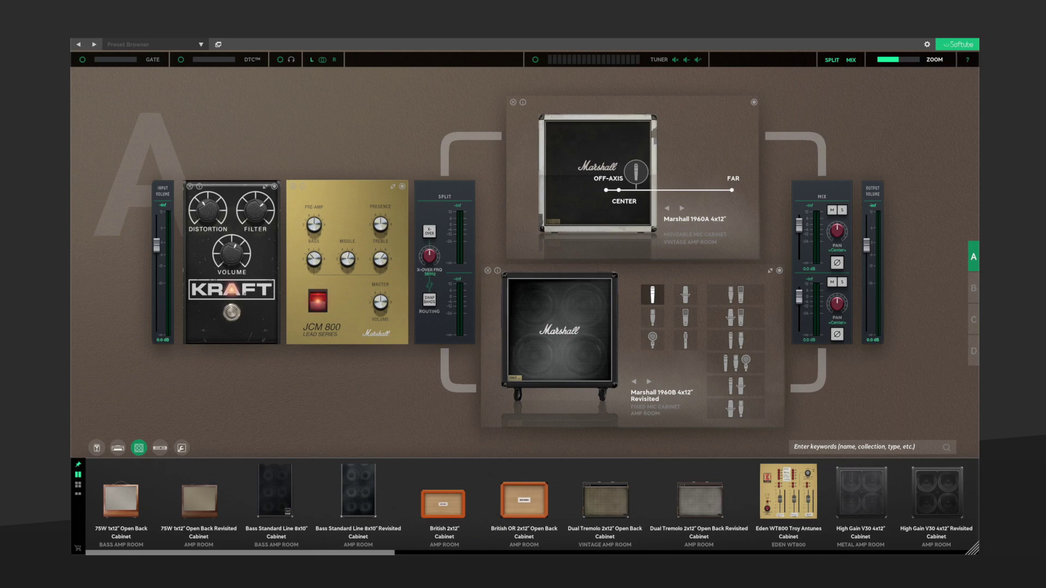
pyautogui.moveTo(431, 235); pyautogui.dragTo(425, 263)
pyautogui.click(432, 232)
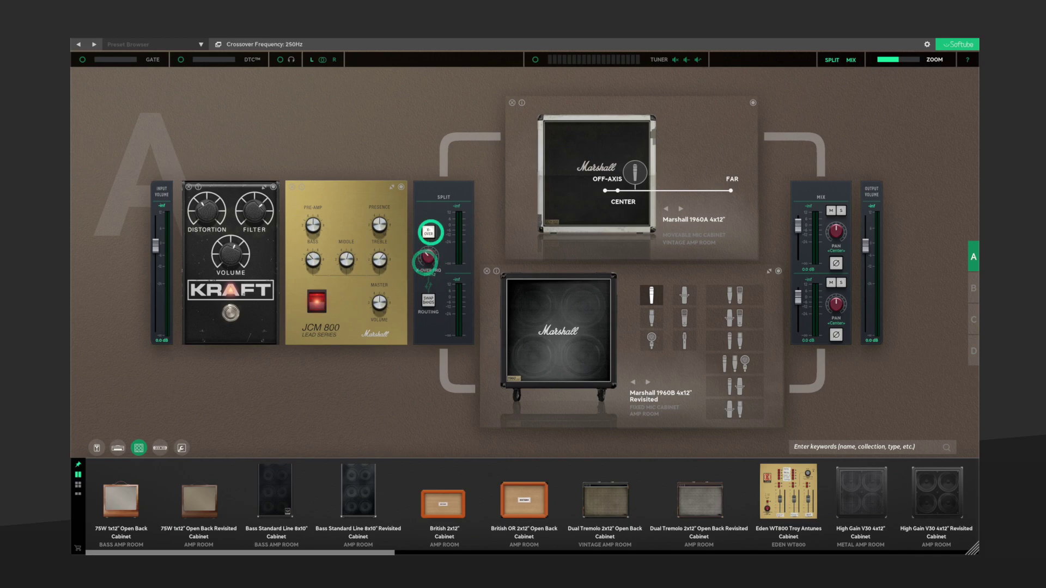
pyautogui.click(831, 211)
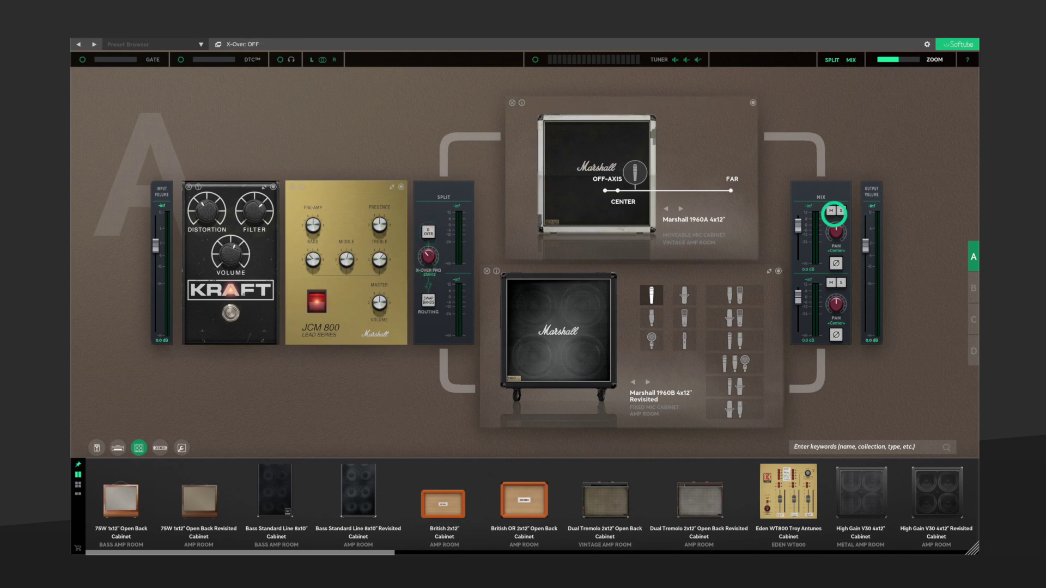
# Step: Toggle mute and solo on the top and bottom cabinet channels
pyautogui.click(831, 211)
pyautogui.click(841, 211)
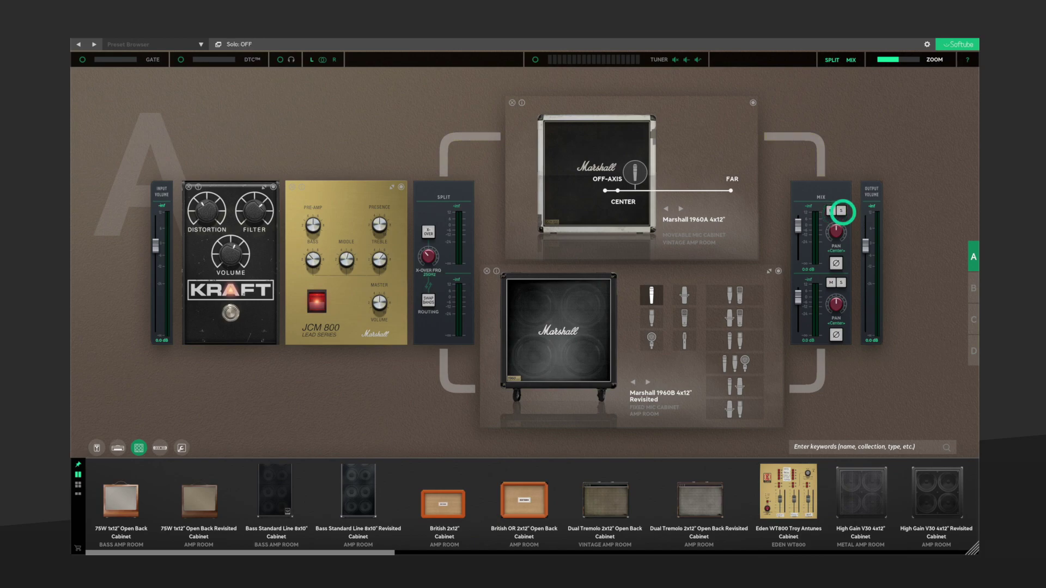
pyautogui.click(832, 282)
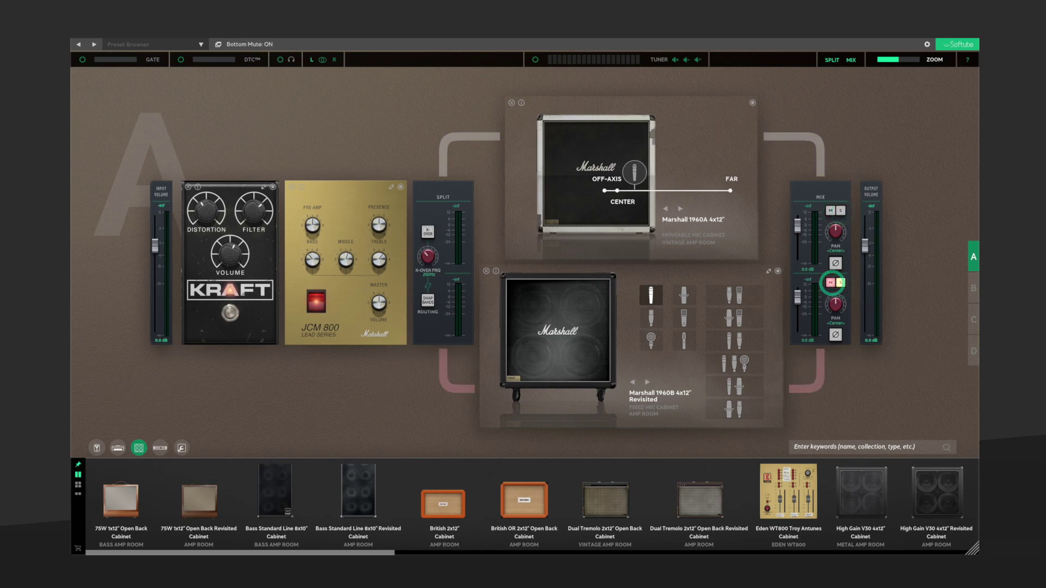
pyautogui.click(831, 282)
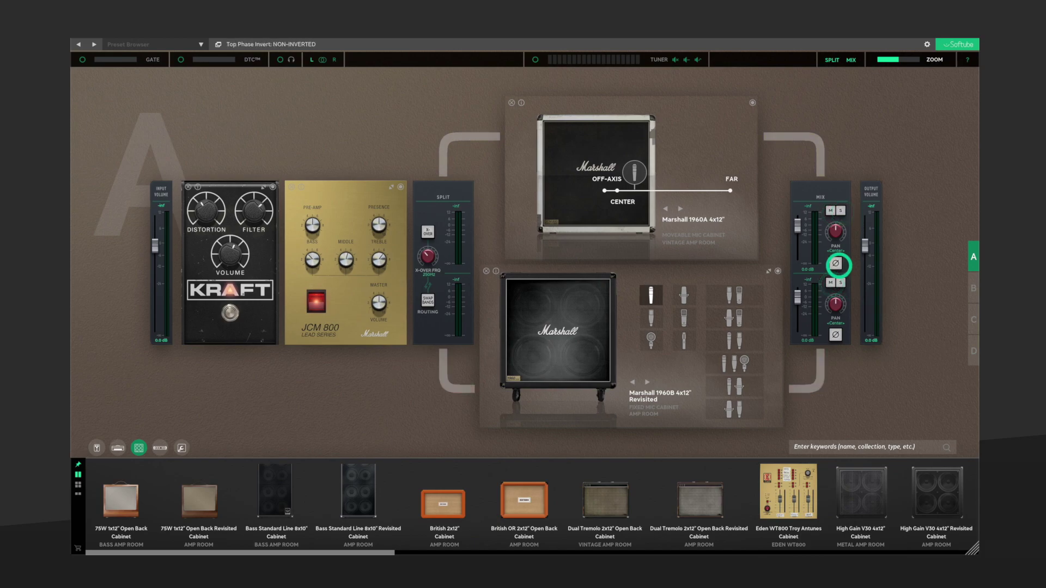
# Step: Pan the top cabinet to 26 R and the bottom to 18L, lowering both volumes
pyautogui.moveTo(836, 233); pyautogui.dragTo(836, 214)
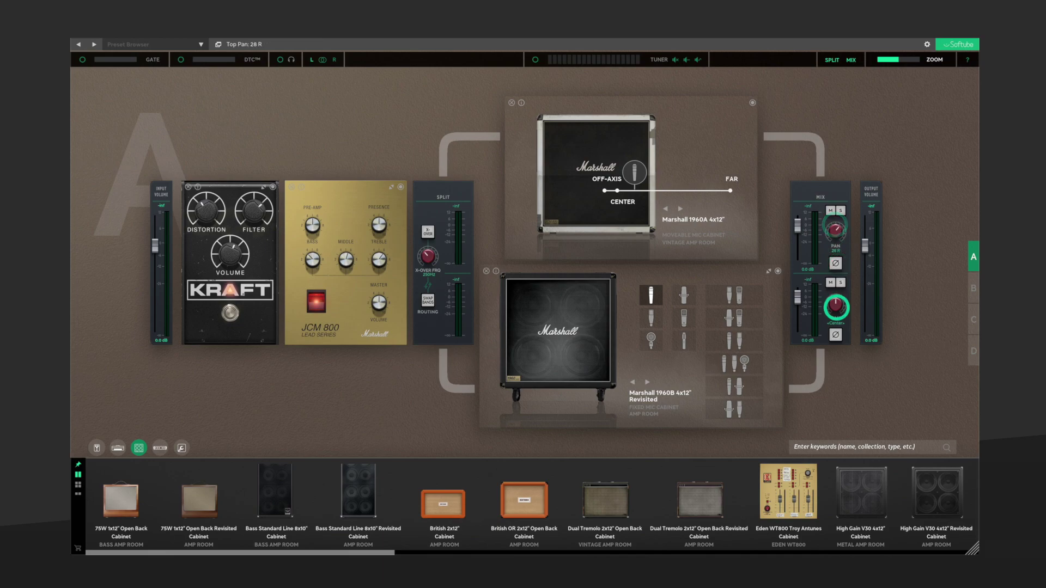
pyautogui.moveTo(836, 304); pyautogui.dragTo(799, 307)
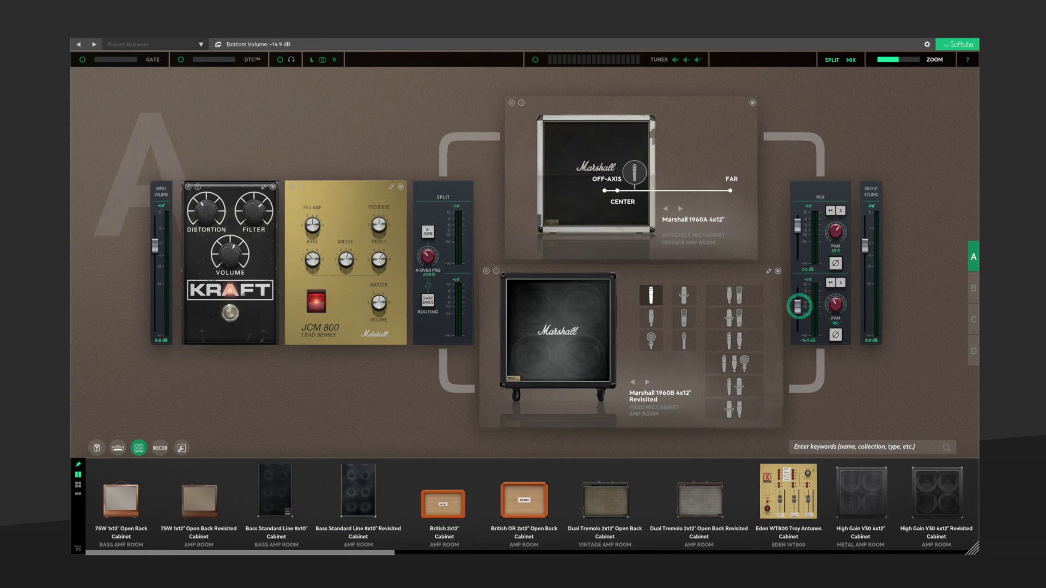
pyautogui.moveTo(799, 224); pyautogui.dragTo(799, 241)
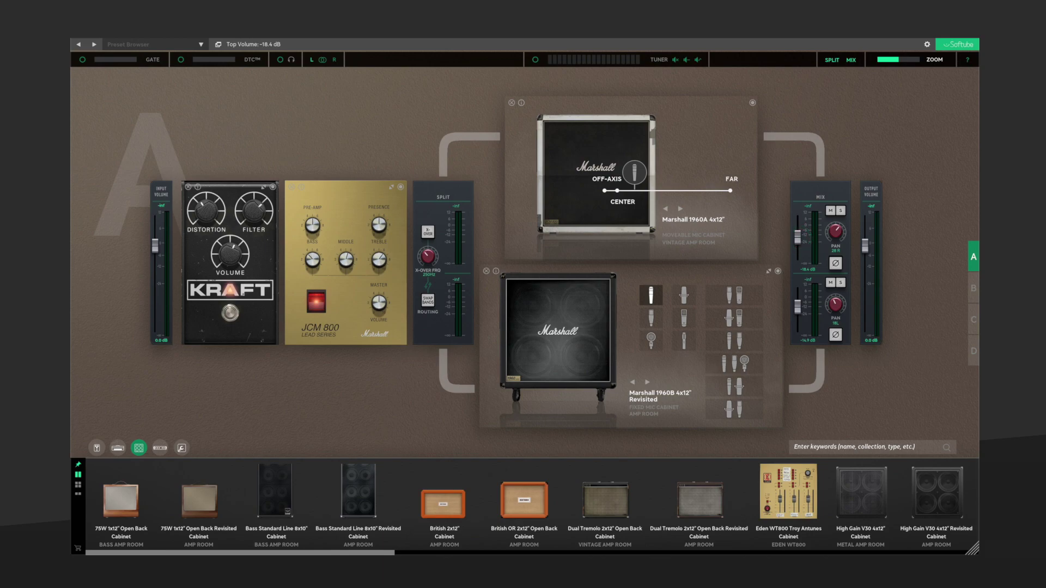
# Step: Hide the split and mix sections, then show them again
pyautogui.click(833, 60)
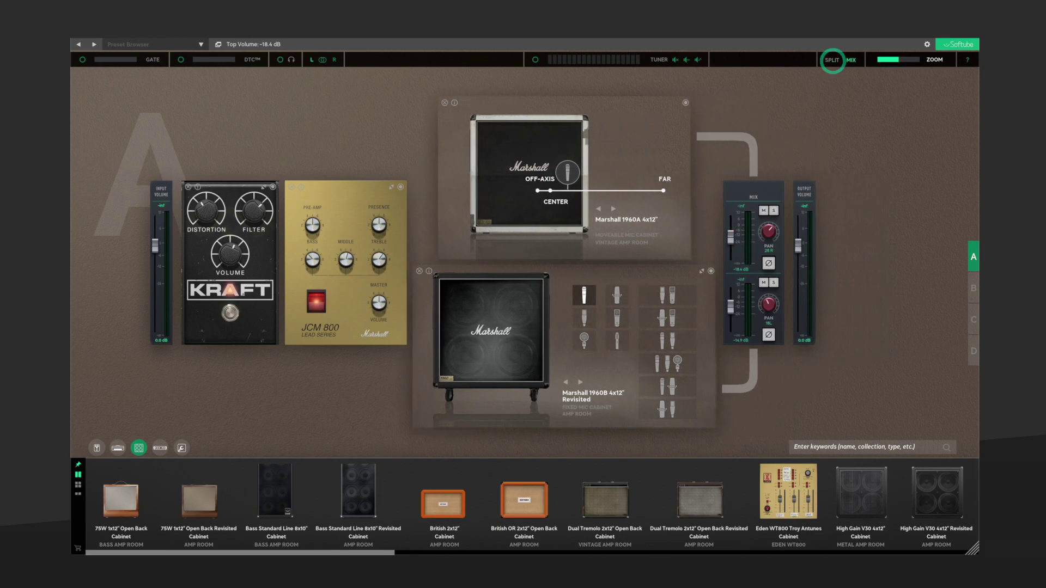
pyautogui.click(851, 60)
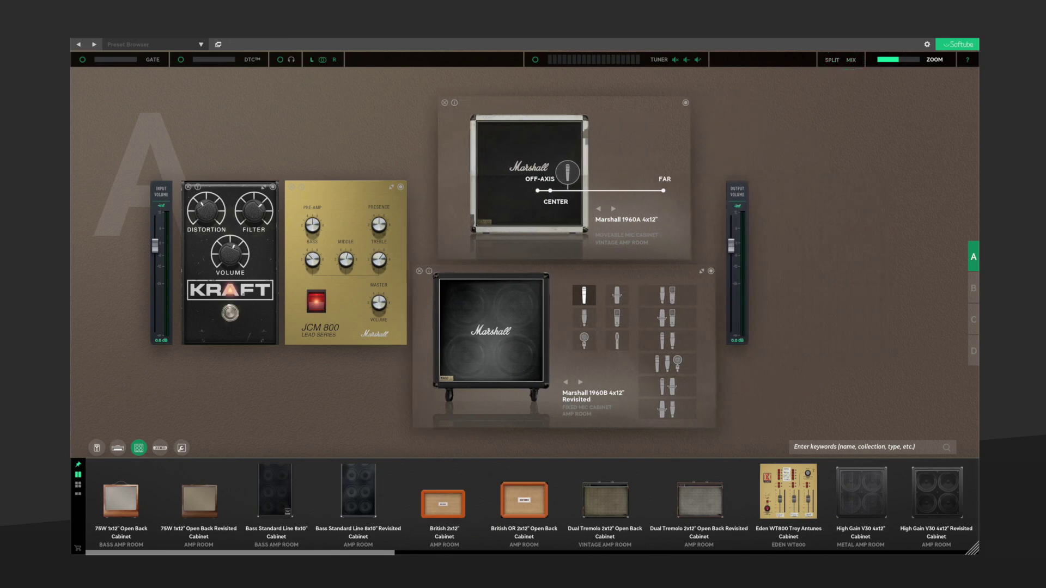
pyautogui.click(850, 60)
pyautogui.click(832, 60)
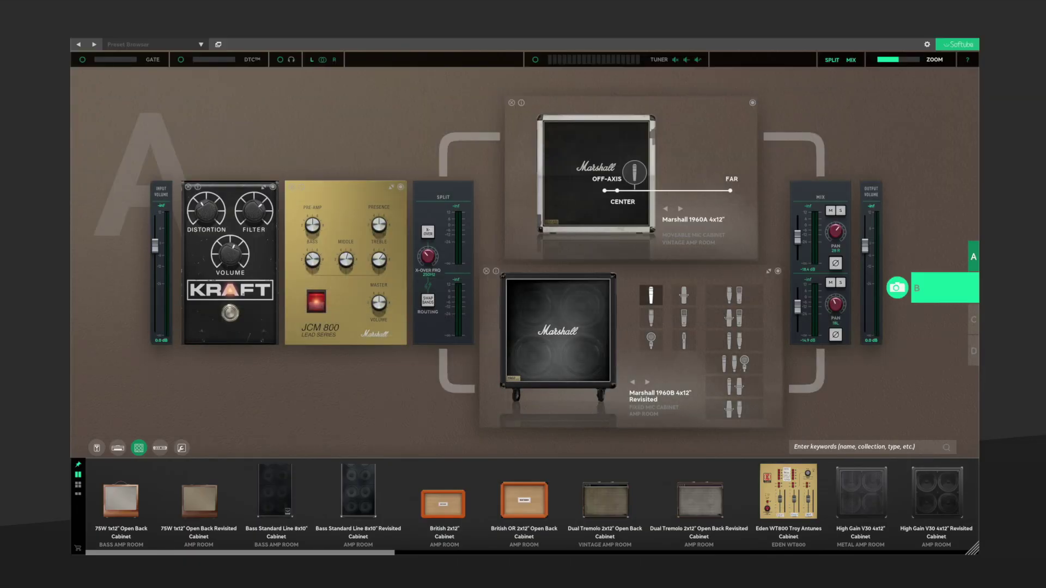
# Step: Store snapshot B, swap in British OR 2x12" cabinet and Mainstayer amp, and insert DIS Overdrive after Kraft
pyautogui.click(897, 288)
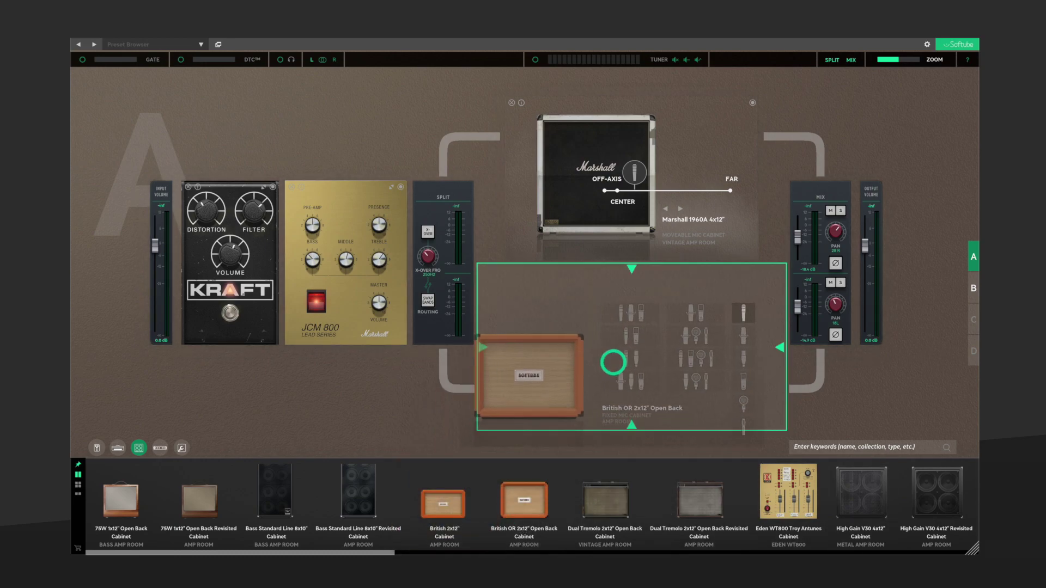
pyautogui.moveTo(520, 511); pyautogui.dragTo(612, 365)
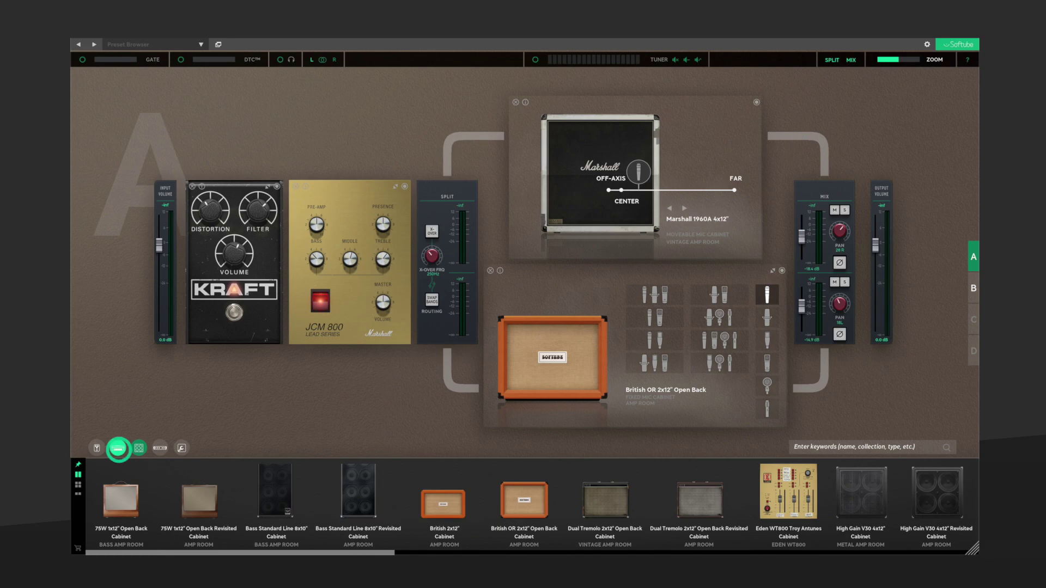
pyautogui.click(117, 448)
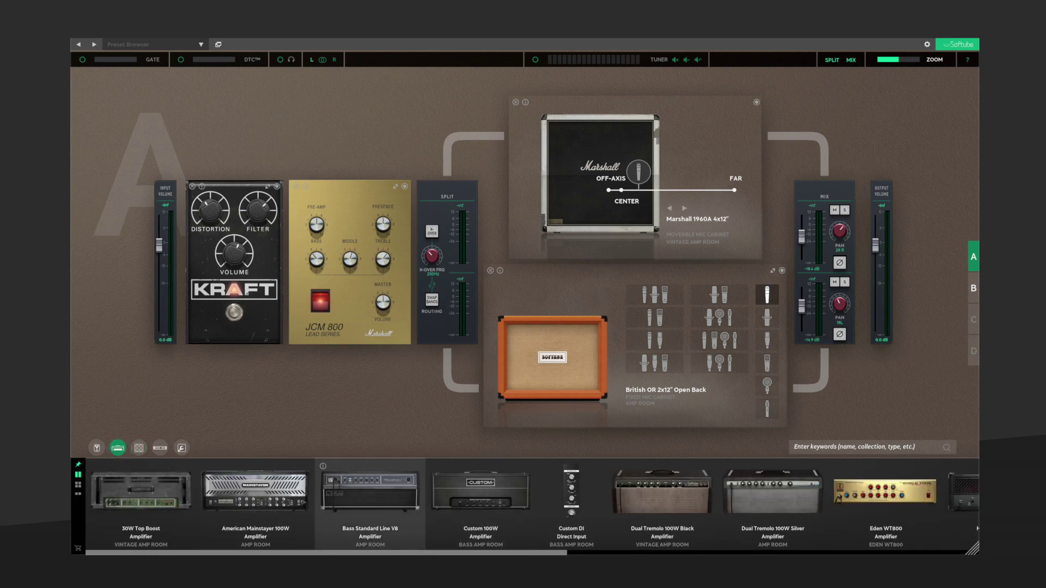
pyautogui.moveTo(285, 504); pyautogui.dragTo(347, 285)
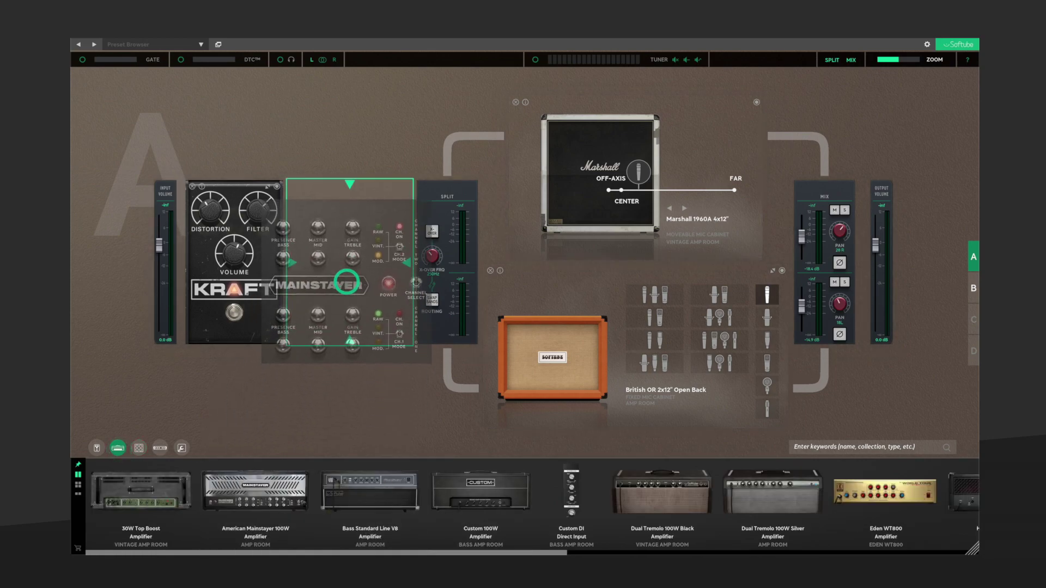
pyautogui.click(96, 448)
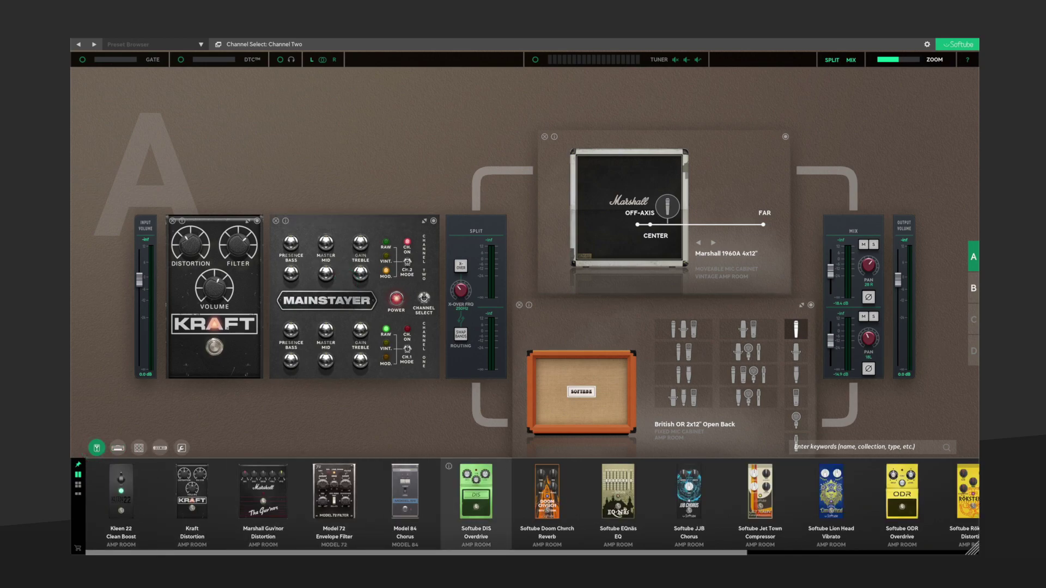
pyautogui.moveTo(476, 492); pyautogui.dragTo(270, 318)
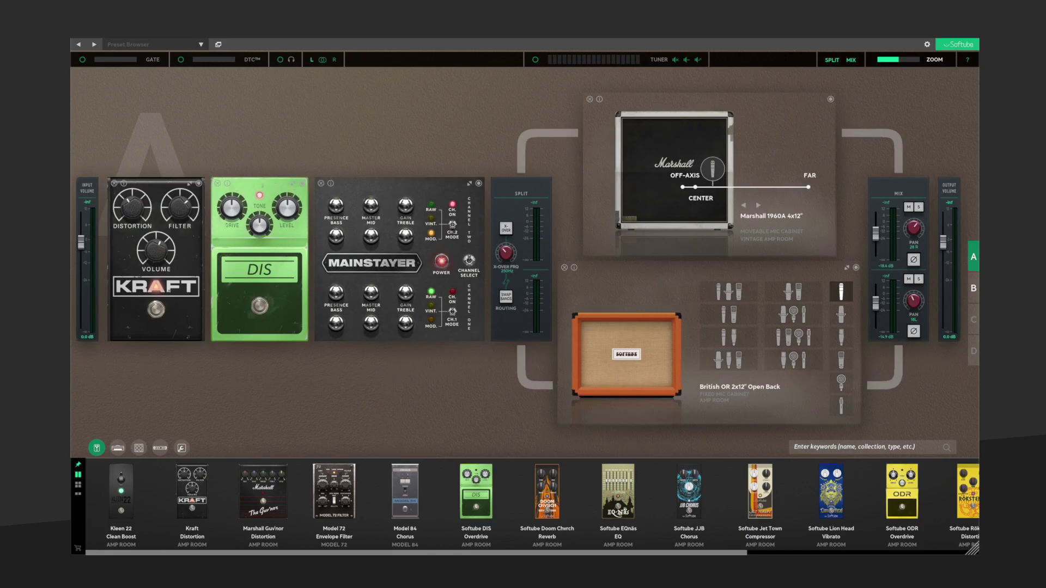
# Step: Copy chain B's Split, Marshall 1960B and 1960A cabinets, and Mix modules
pyautogui.moveTo(973, 288); pyautogui.dragTo(897, 287)
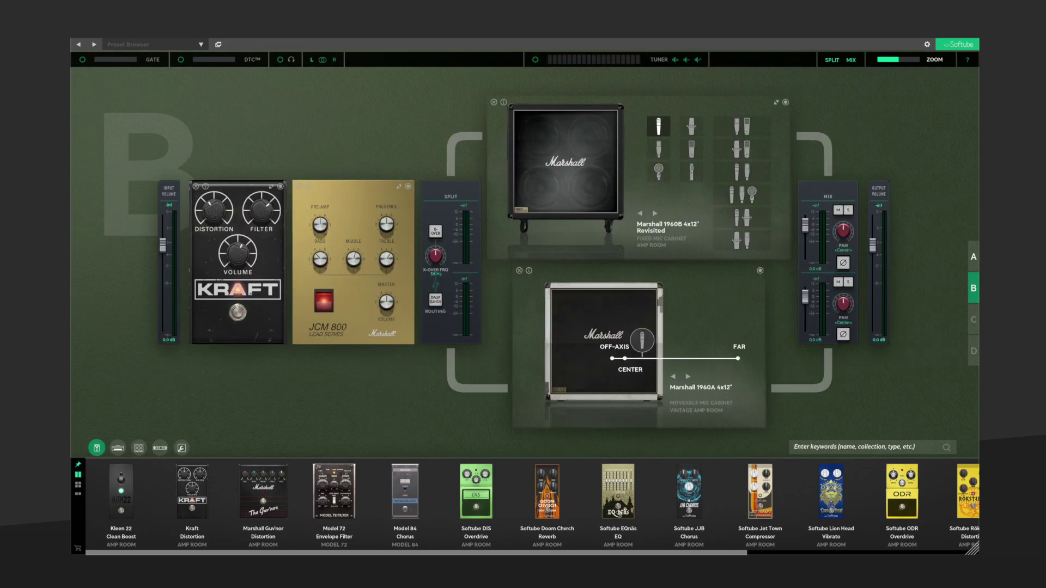
pyautogui.moveTo(737, 72); pyautogui.dragTo(541, 326)
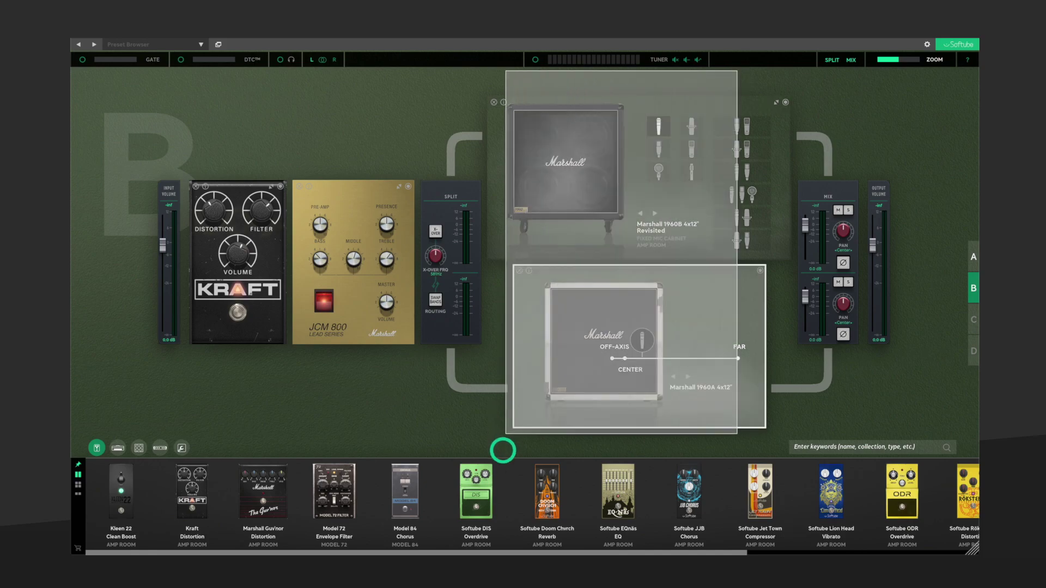
pyautogui.moveTo(541, 325); pyautogui.dragTo(459, 465)
pyautogui.rightClick(586, 319)
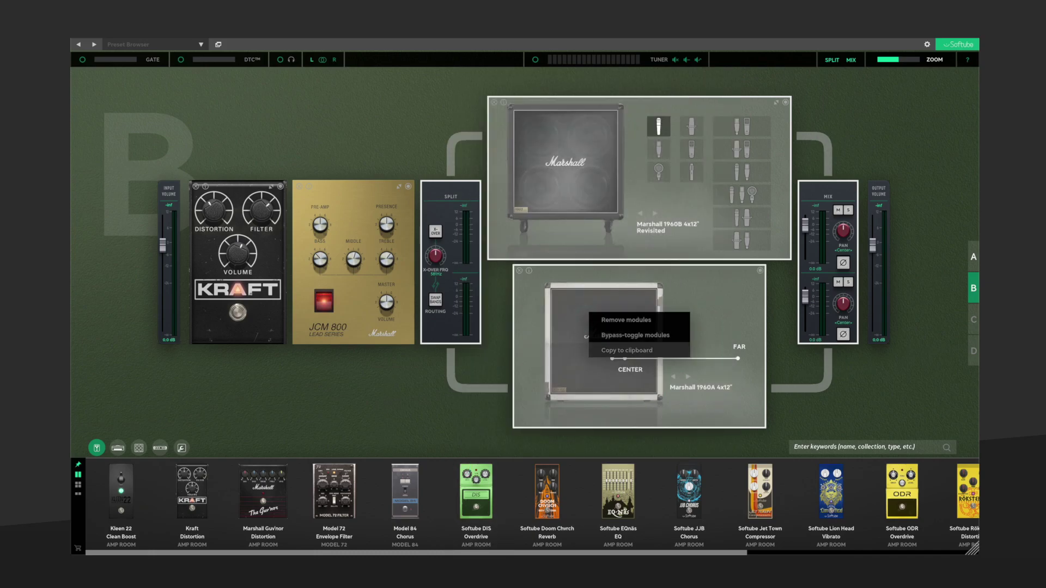
pyautogui.click(615, 350)
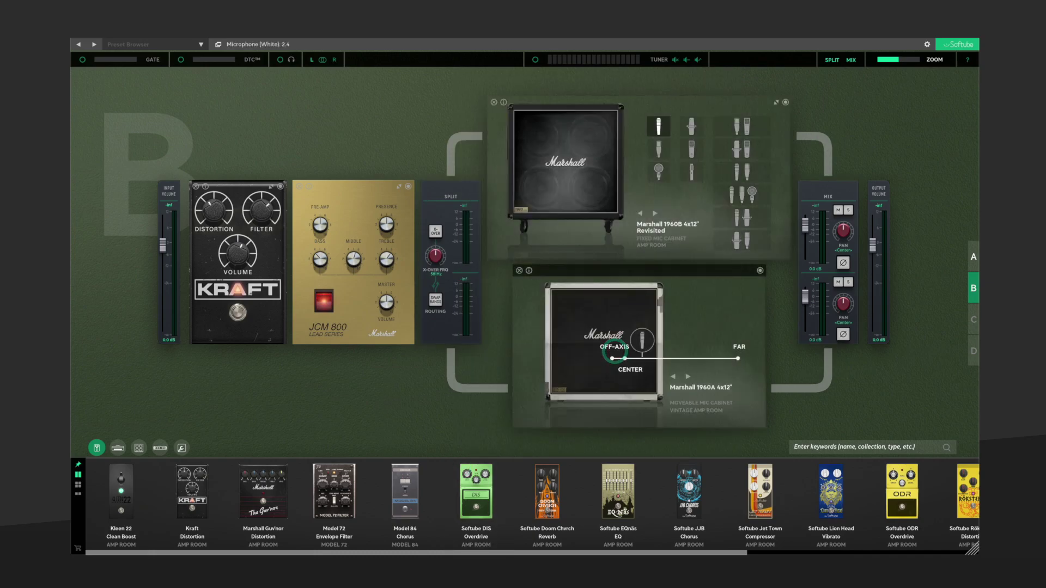
# Step: Paste the copied modules into empty chain C and insert a 30W Top Boost amp before them
pyautogui.click(900, 319)
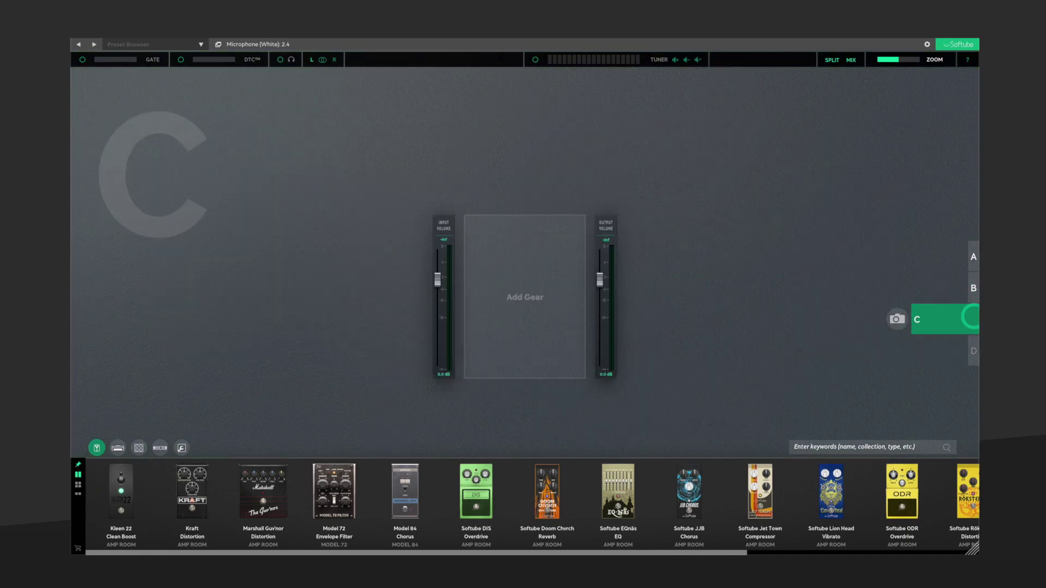
pyautogui.rightClick(485, 230)
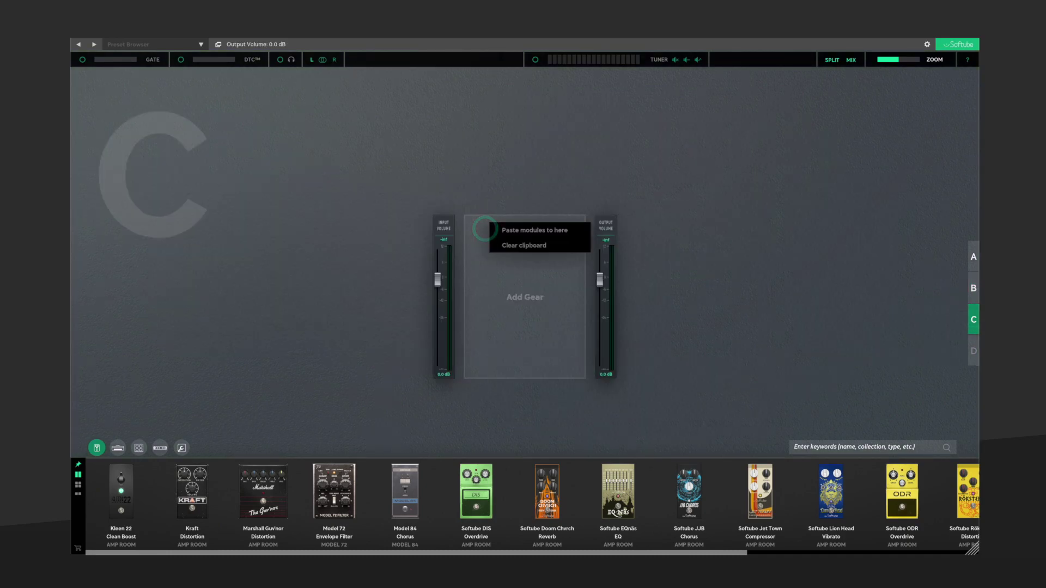
pyautogui.click(533, 230)
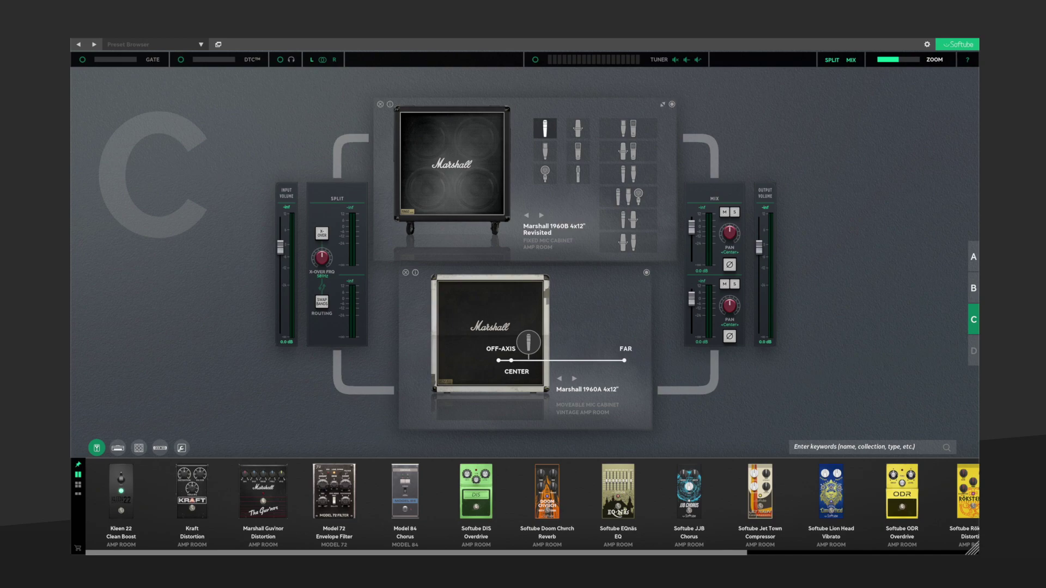
pyautogui.click(118, 448)
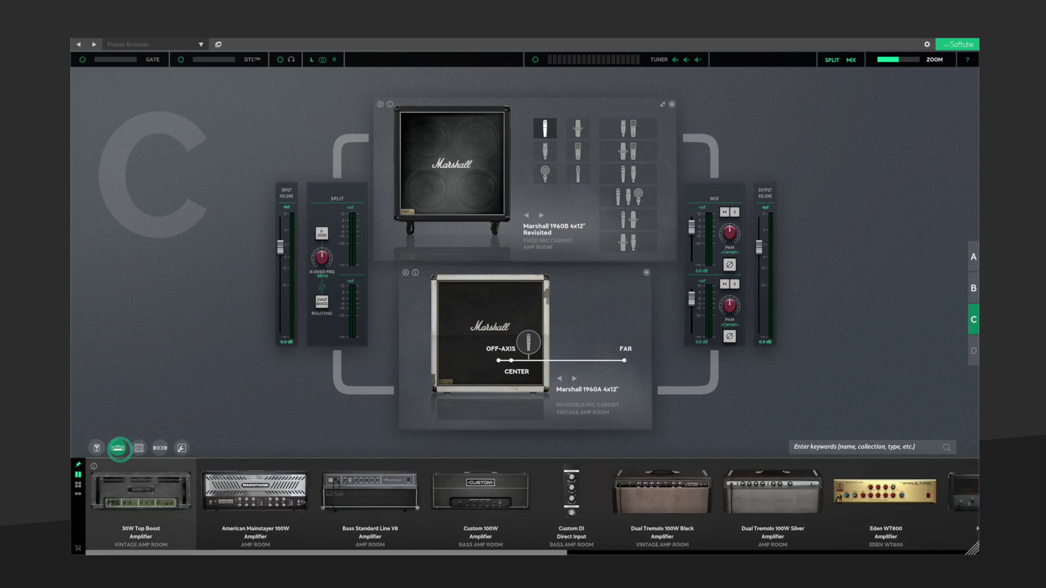
pyautogui.moveTo(148, 490); pyautogui.dragTo(299, 278)
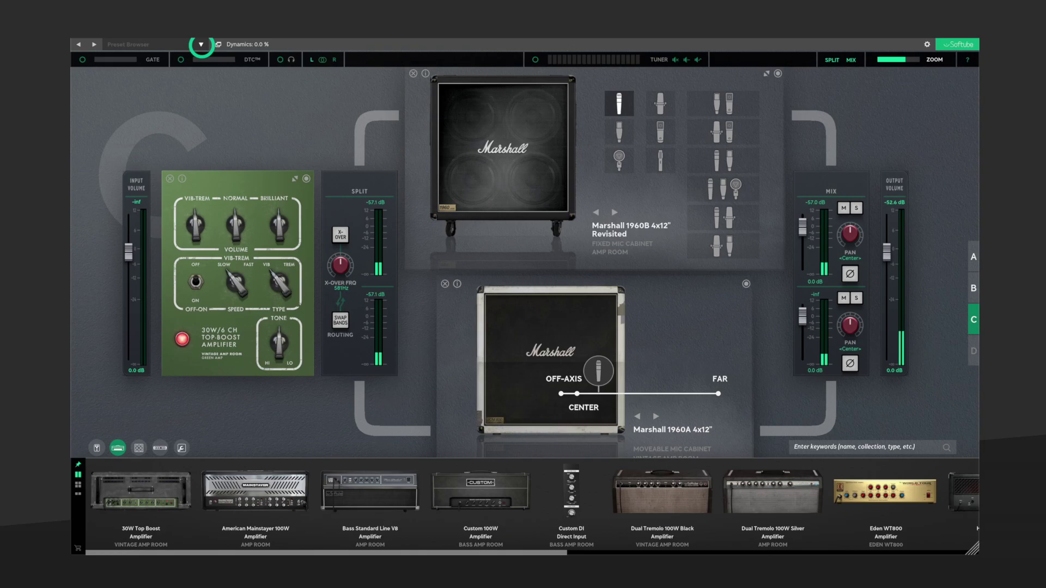
# Step: Filter presets by DARK and MARSHALL JCM 800 LEAD SERIES tags, then load Brown Jazz
pyautogui.click(201, 44)
pyautogui.click(168, 147)
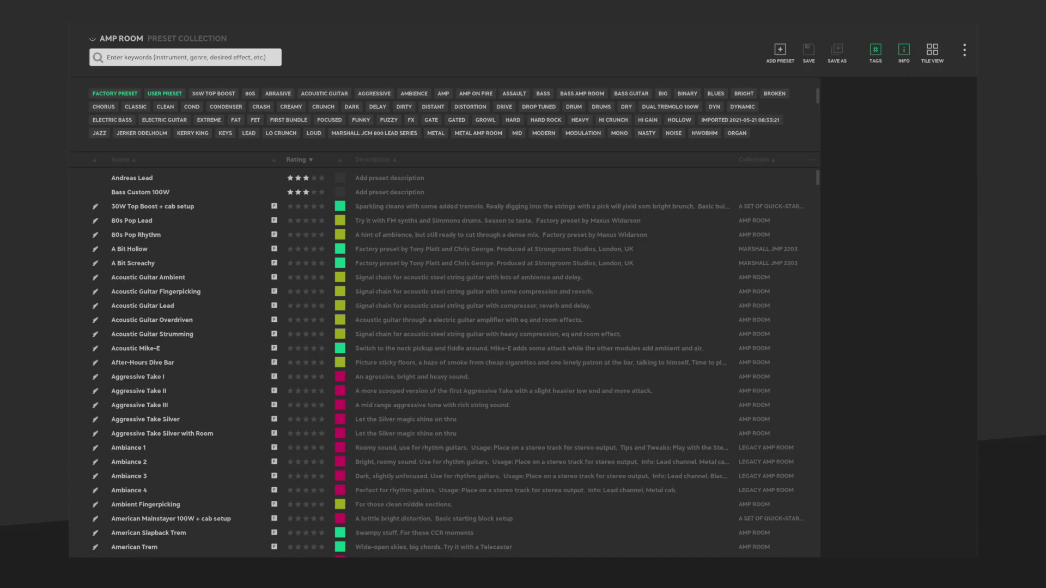
pyautogui.scroll(-1, 78, 287)
pyautogui.scroll(-1, 79, 286)
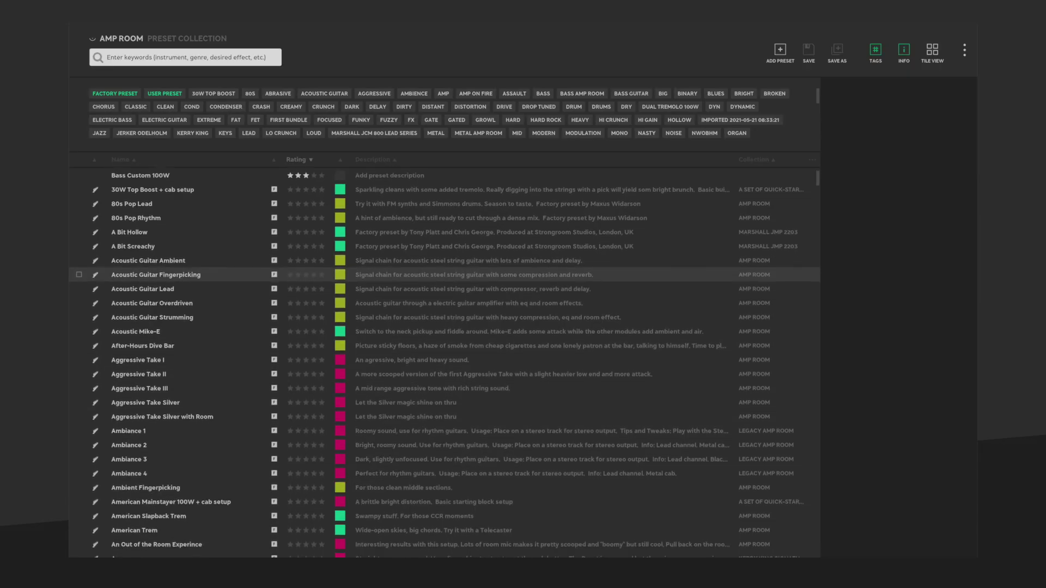
pyautogui.scroll(-1, 79, 287)
pyautogui.scroll(-1, 78, 286)
pyautogui.scroll(-2, 445, 366)
pyautogui.scroll(-2, 446, 366)
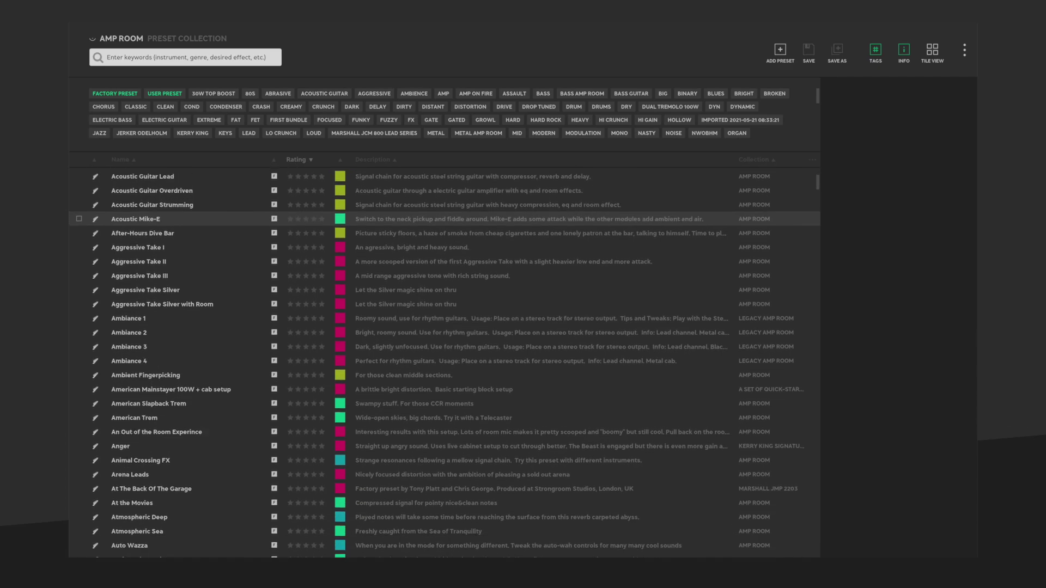
pyautogui.scroll(-2, 445, 365)
pyautogui.scroll(-2, 446, 366)
pyautogui.scroll(-1, 445, 366)
pyautogui.scroll(-2, 445, 366)
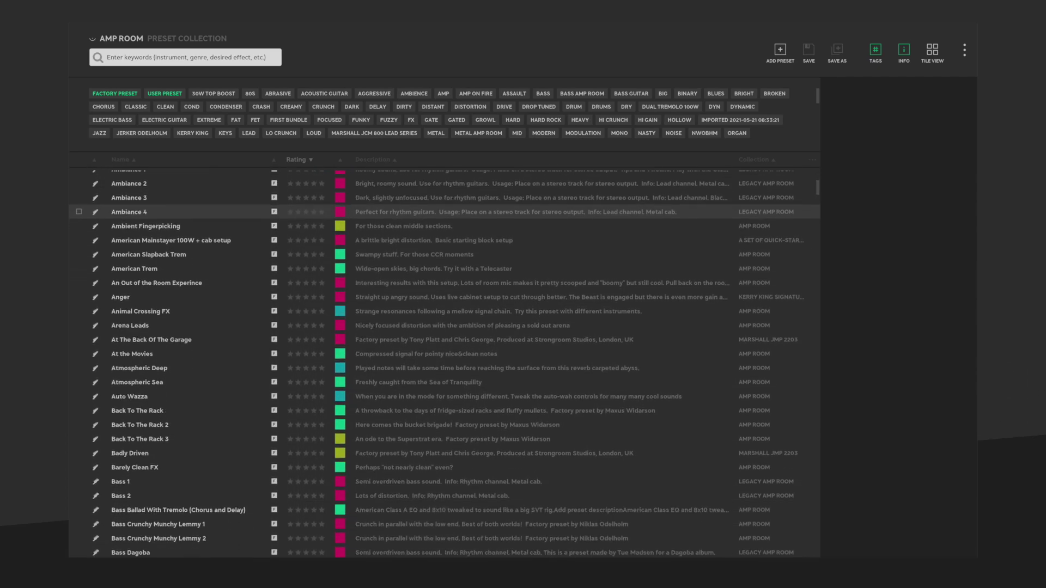
pyautogui.click(354, 106)
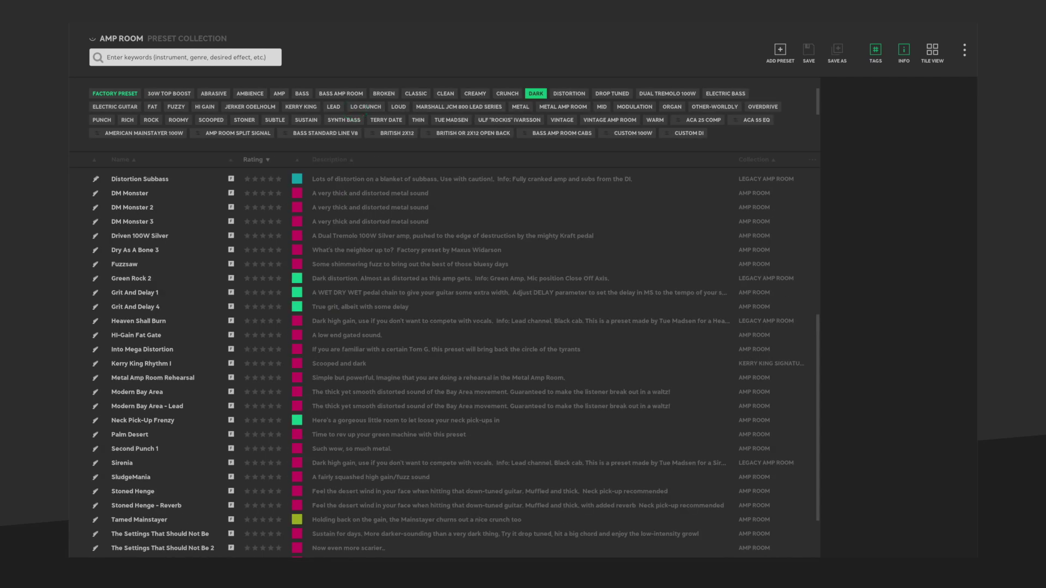
pyautogui.click(442, 107)
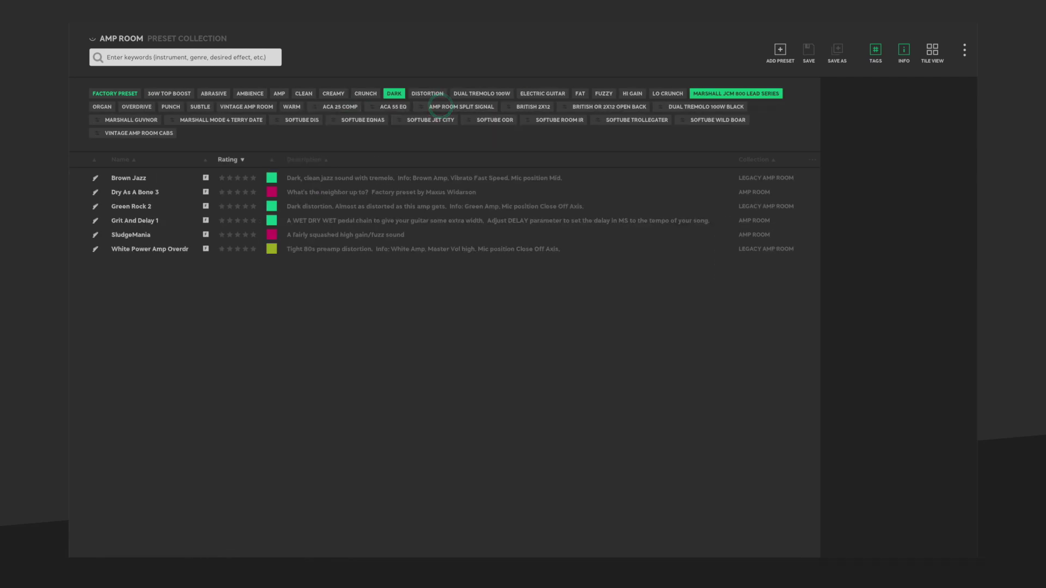
pyautogui.click(134, 177)
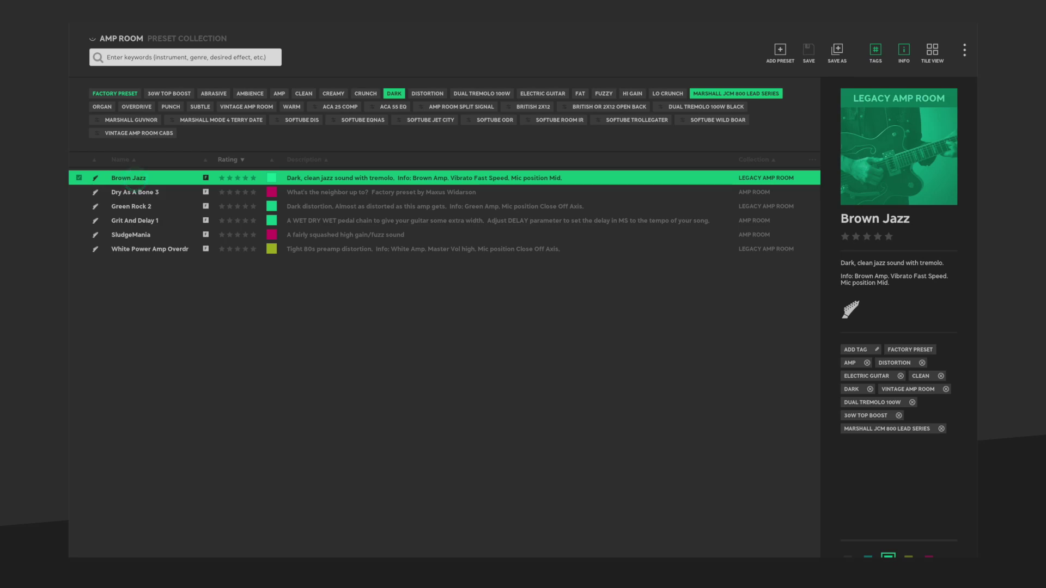
pyautogui.press('Return')
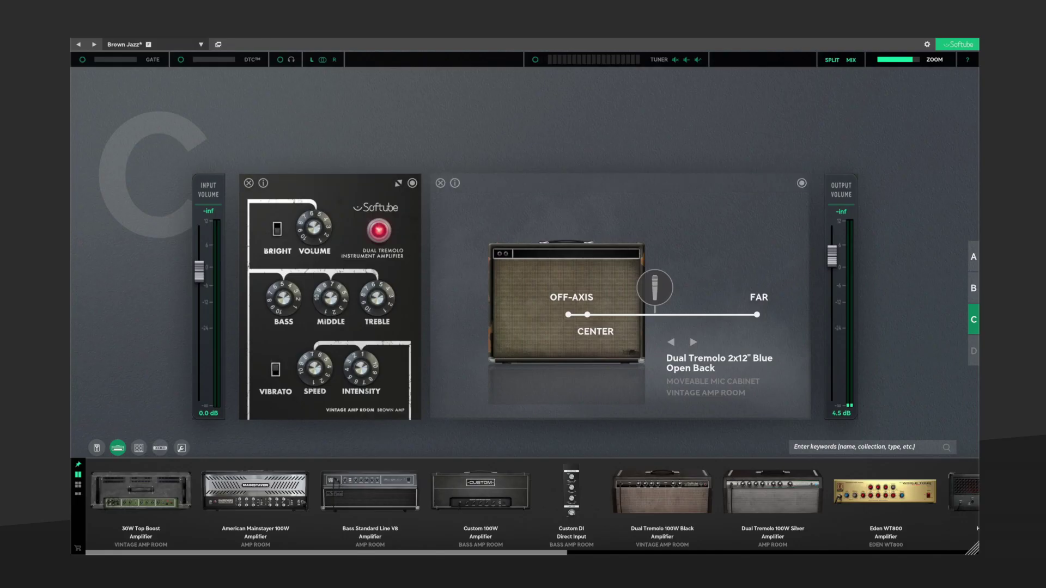
# Step: Add RoomIR after the cabinet, an American Class A 55 EQ, and a High Shelf filter before the amp
pyautogui.click(160, 448)
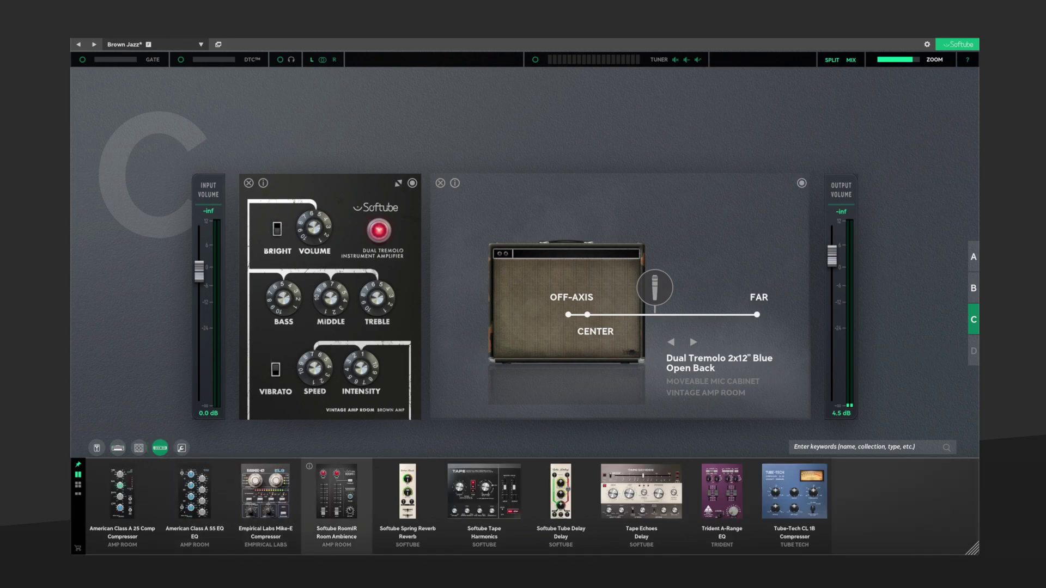
pyautogui.moveTo(337, 490); pyautogui.dragTo(813, 303)
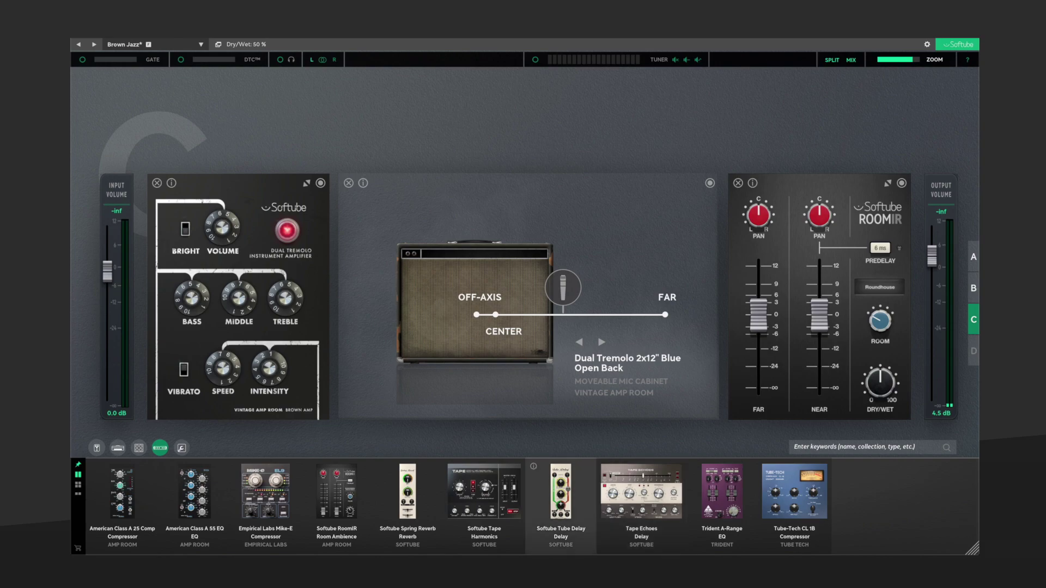
pyautogui.moveTo(194, 490); pyautogui.dragTo(708, 340)
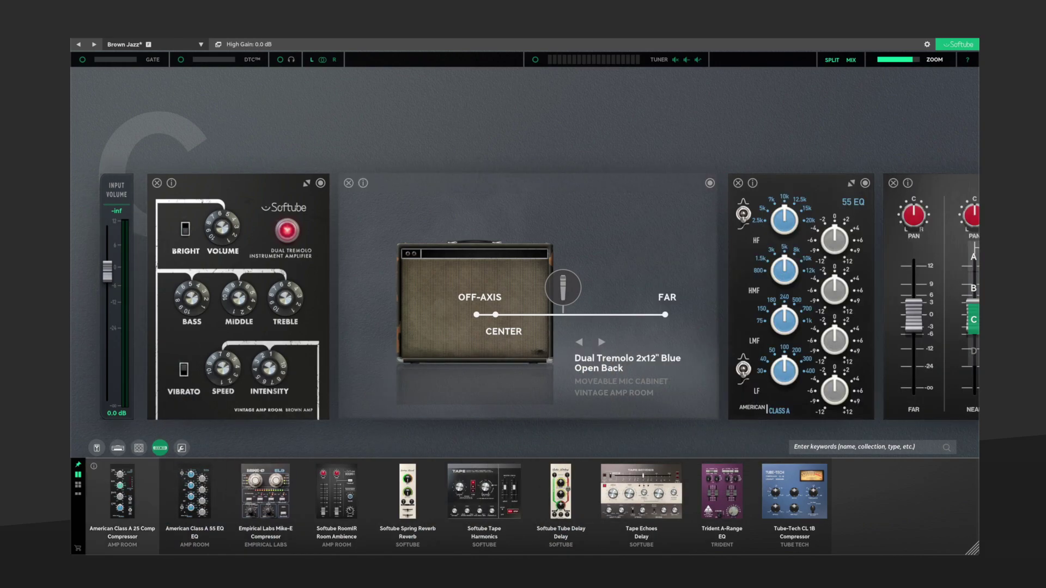
pyautogui.click(181, 448)
pyautogui.moveTo(192, 494)
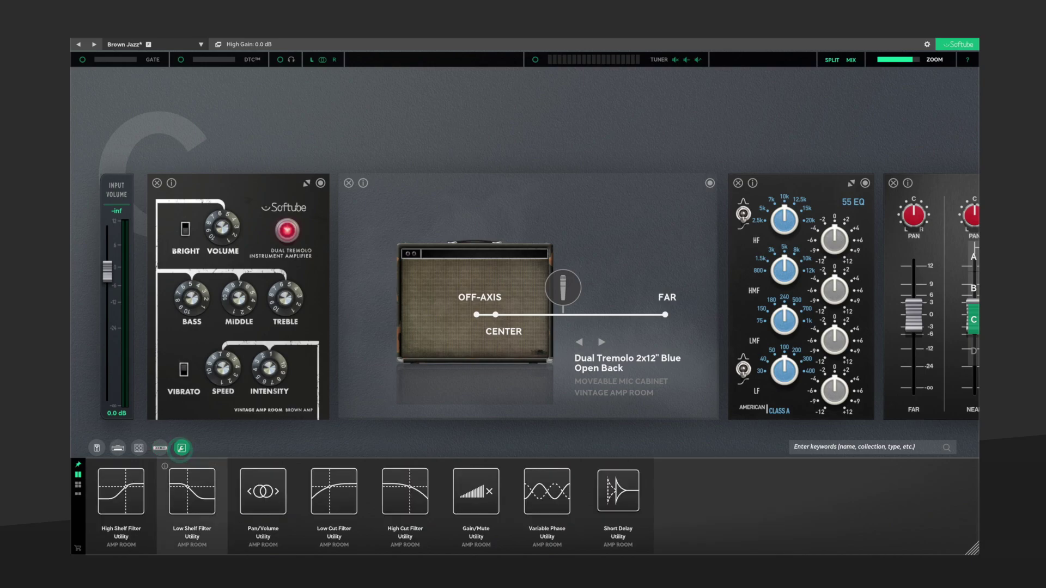
pyautogui.moveTo(129, 498); pyautogui.dragTo(142, 256)
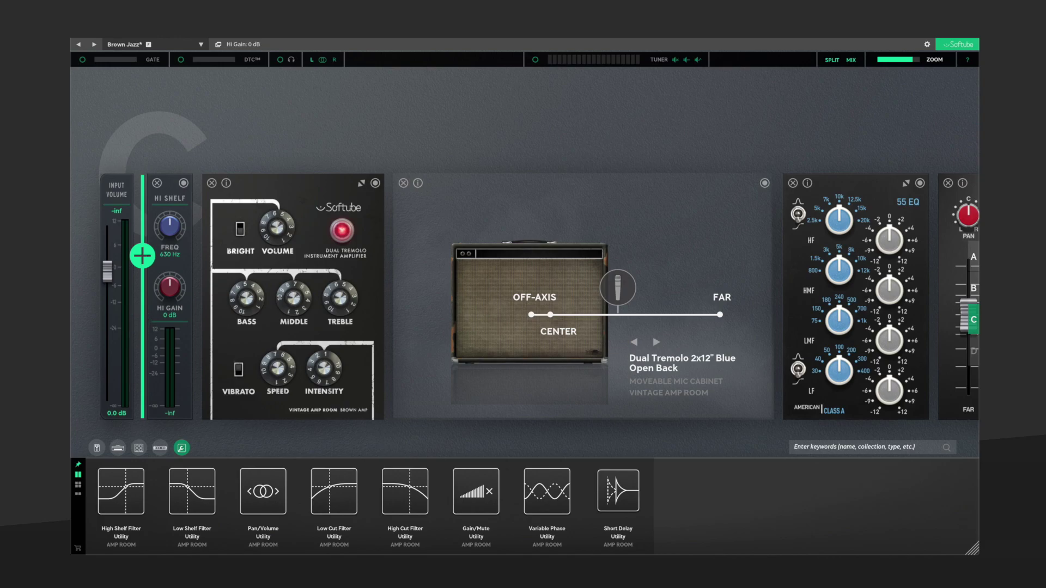
# Step: Place Jet Town Compressor and JJB Chorus pedals before the amp
pyautogui.click(97, 448)
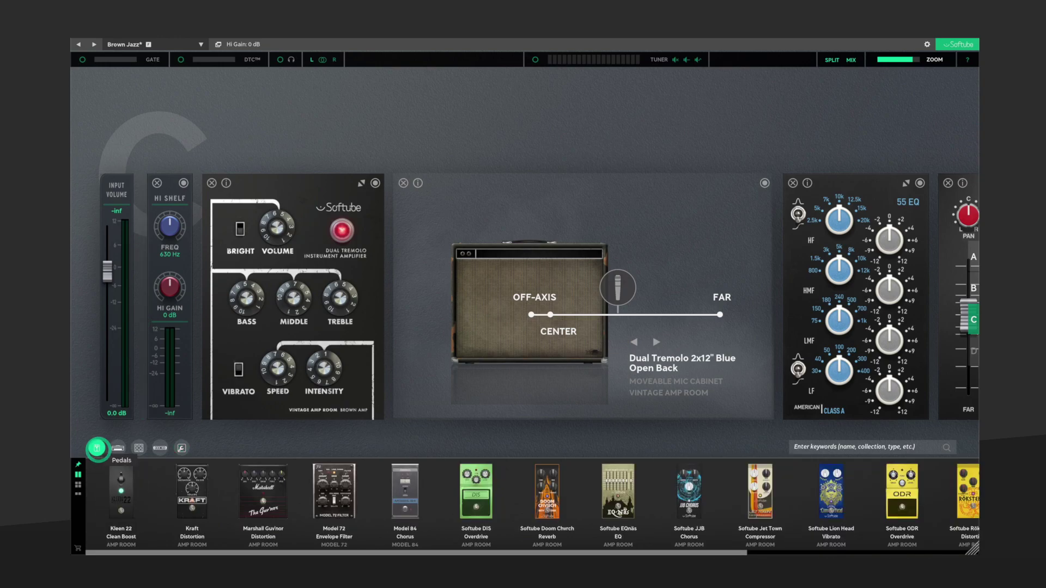
pyautogui.hscroll(5, 532, 503)
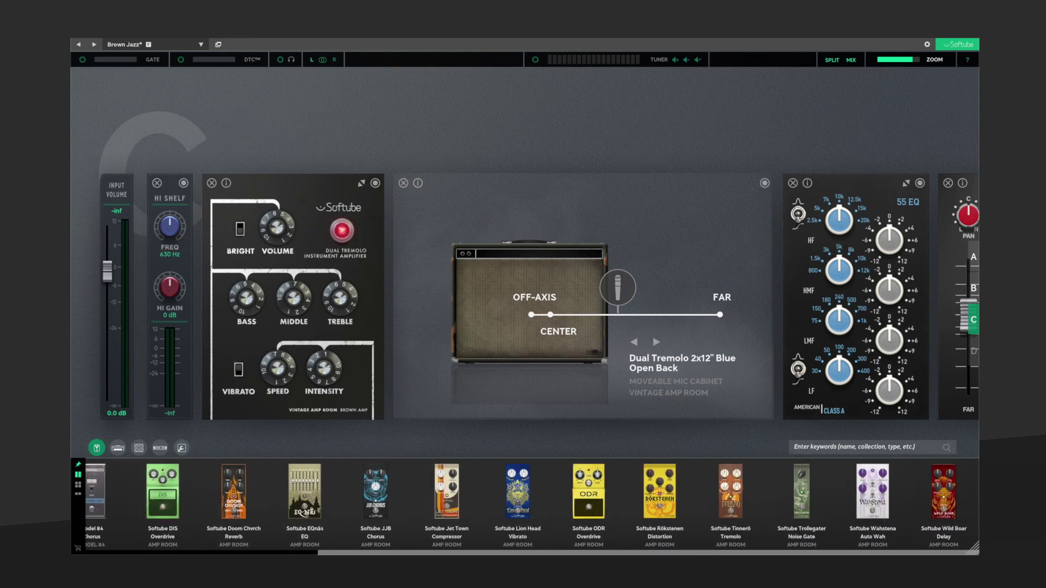
pyautogui.moveTo(442, 490); pyautogui.dragTo(171, 279)
pyautogui.moveTo(376, 491); pyautogui.dragTo(246, 315)
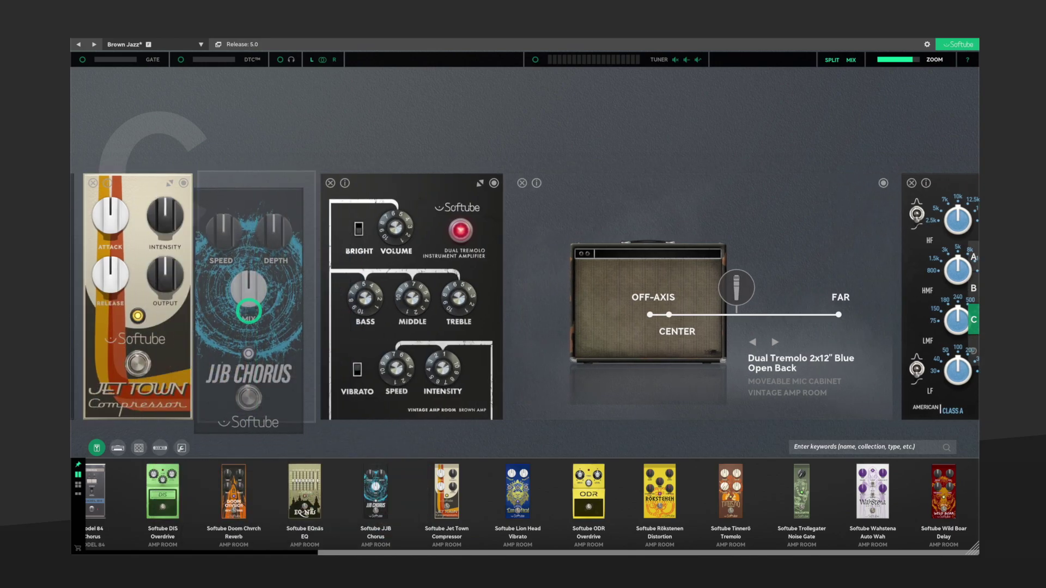